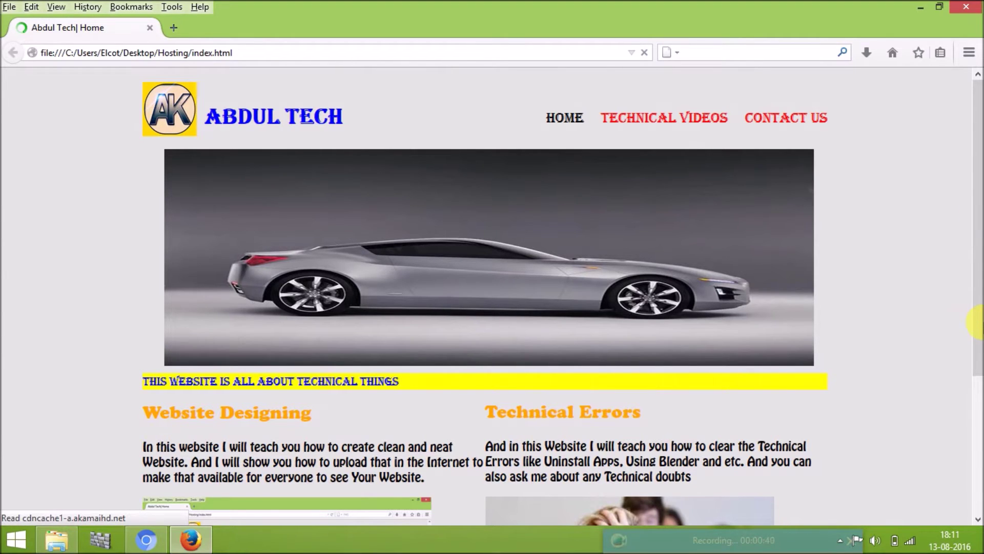
Scroll through the local Abdul Tech homepage in Firefox to review it
scroll(978, 322, "down", 3)
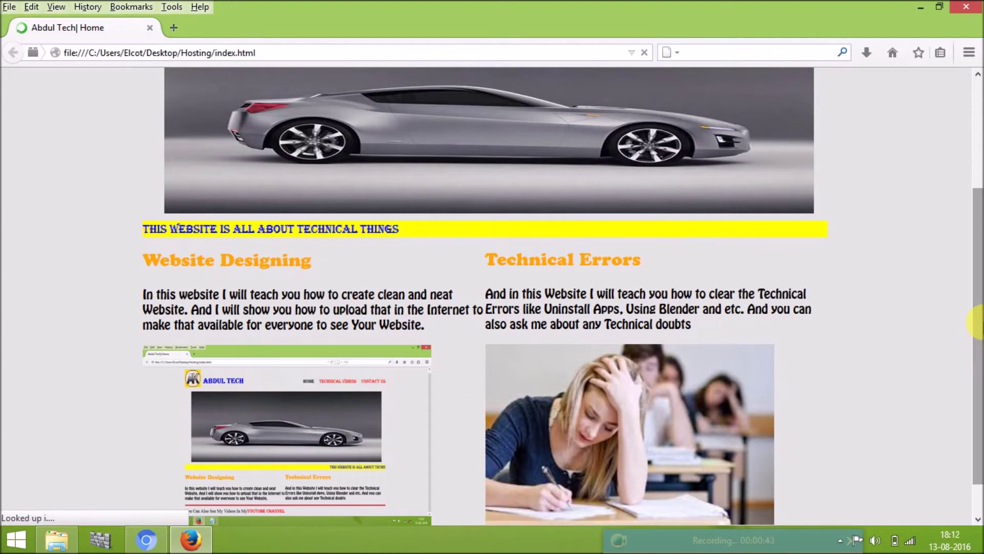
scroll(977, 323, "down", 1)
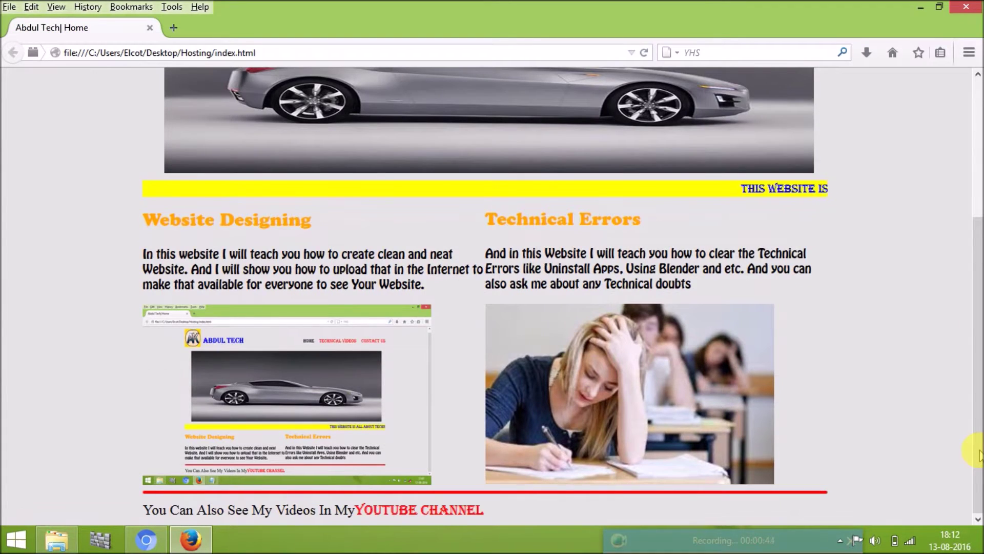
scroll(978, 441, "up", 4)
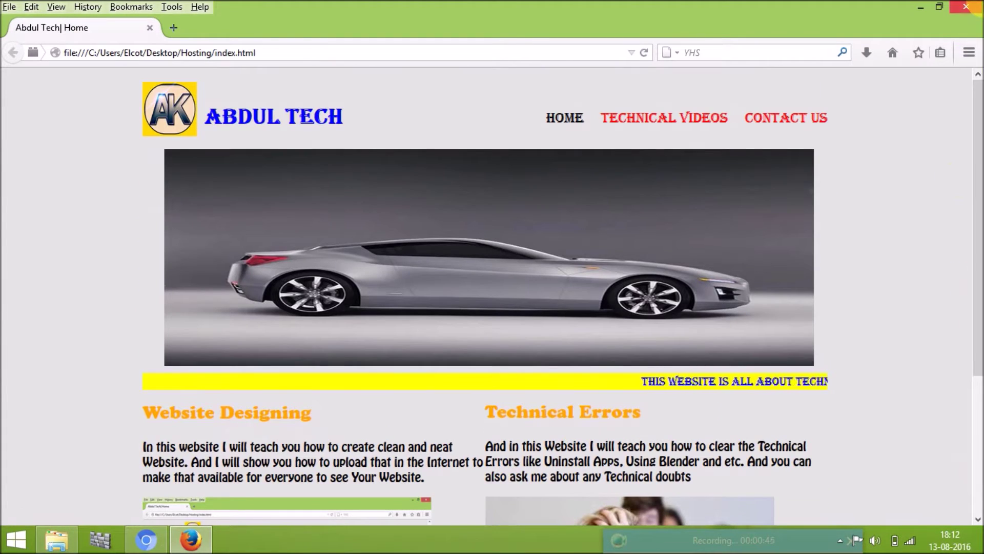
Switch to the Hosting folder, show the desktop, then bring Chrome to the front
key("alt+Tab")
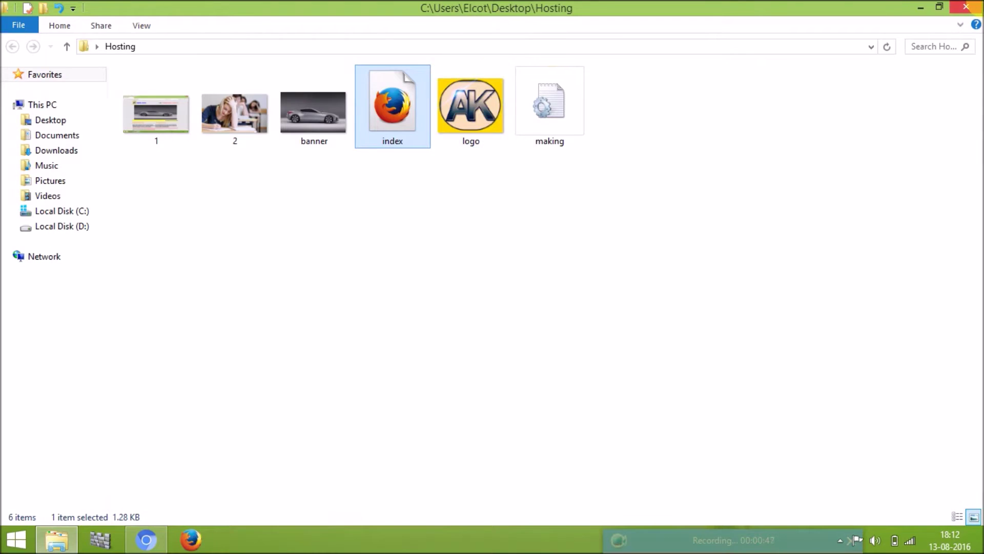
key("super+d")
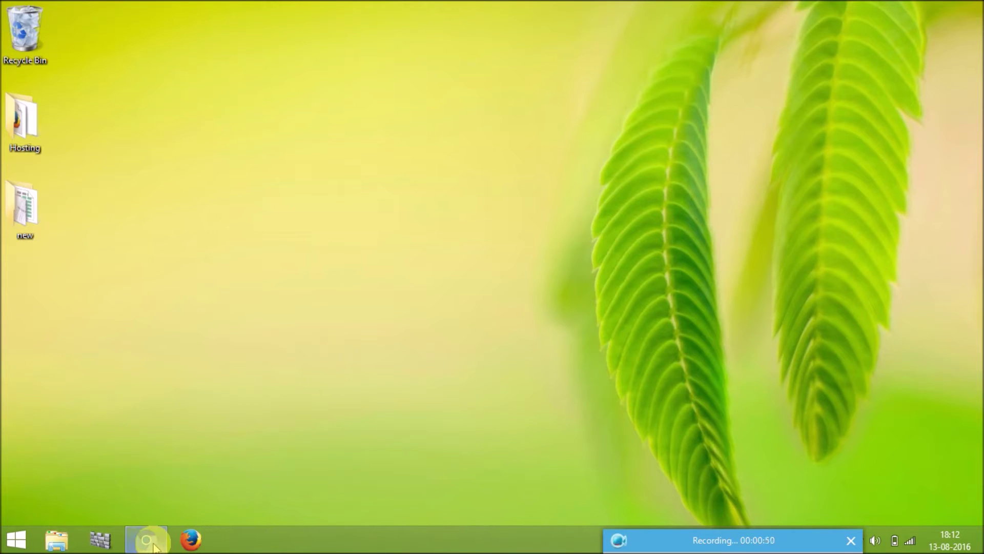
left_click(153, 545)
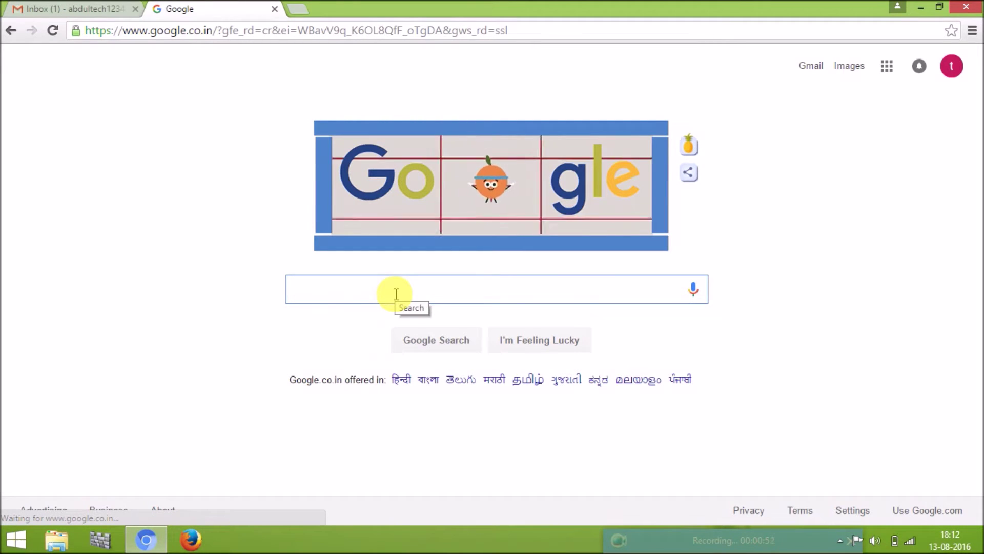
Search Google for 000webhost and follow its Sign Up For Free link
type("000")
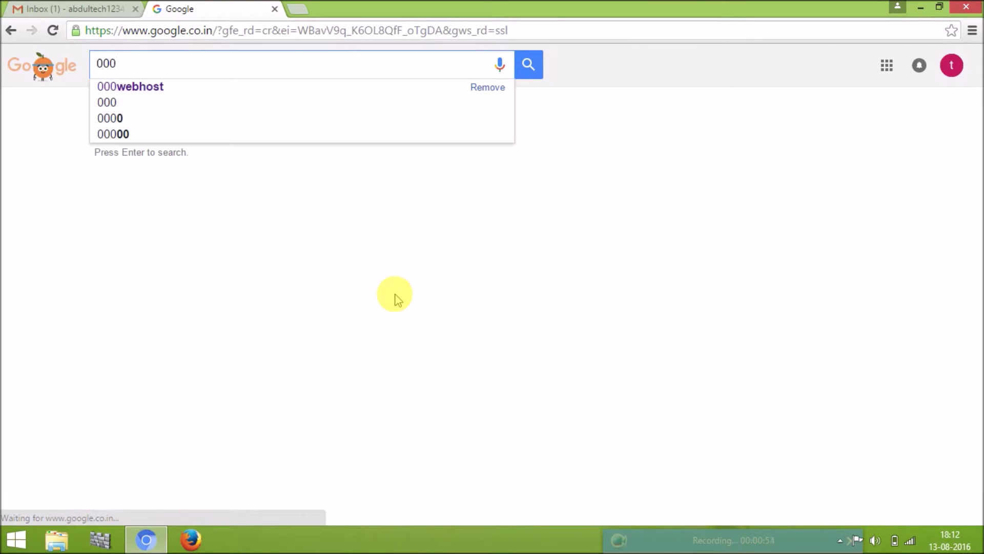
key("Down")
key("Return")
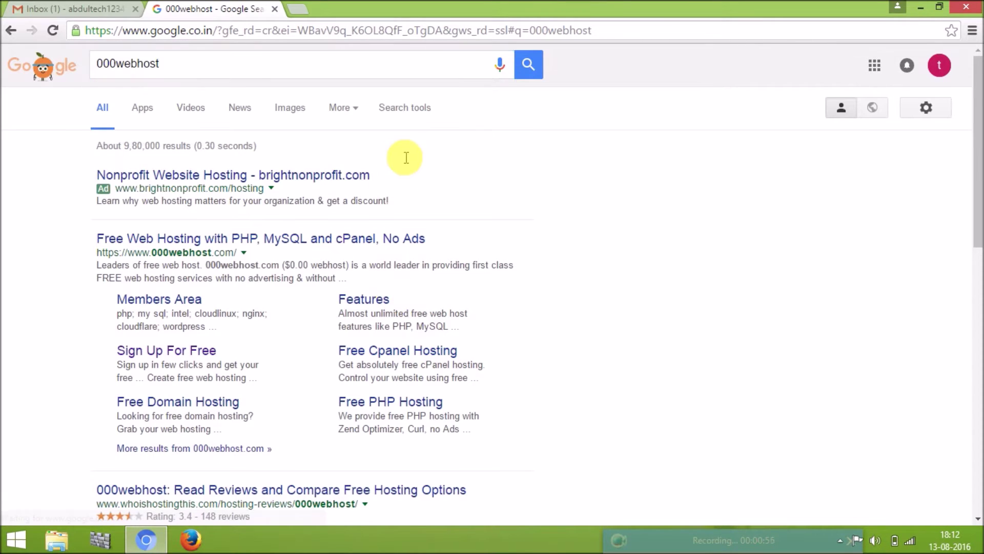
left_click(174, 350)
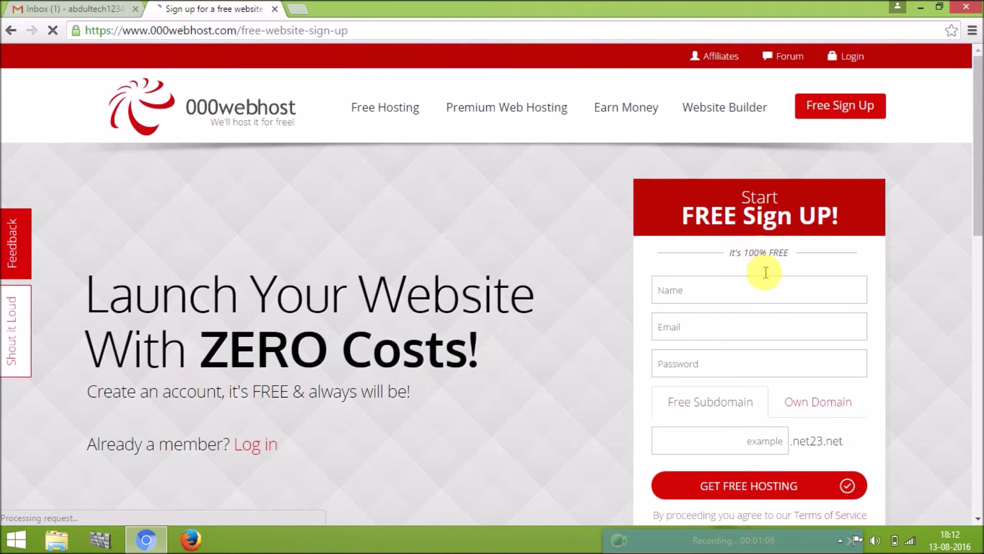
Fill the sign-up Name field with the site name, then enter the e-mail address and a password
left_click(746, 287)
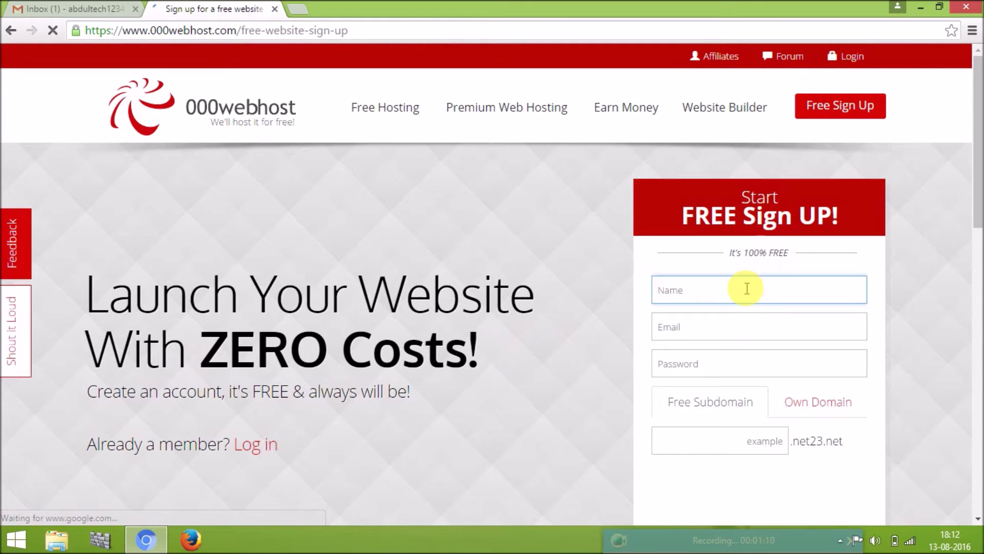
type("Abdul")
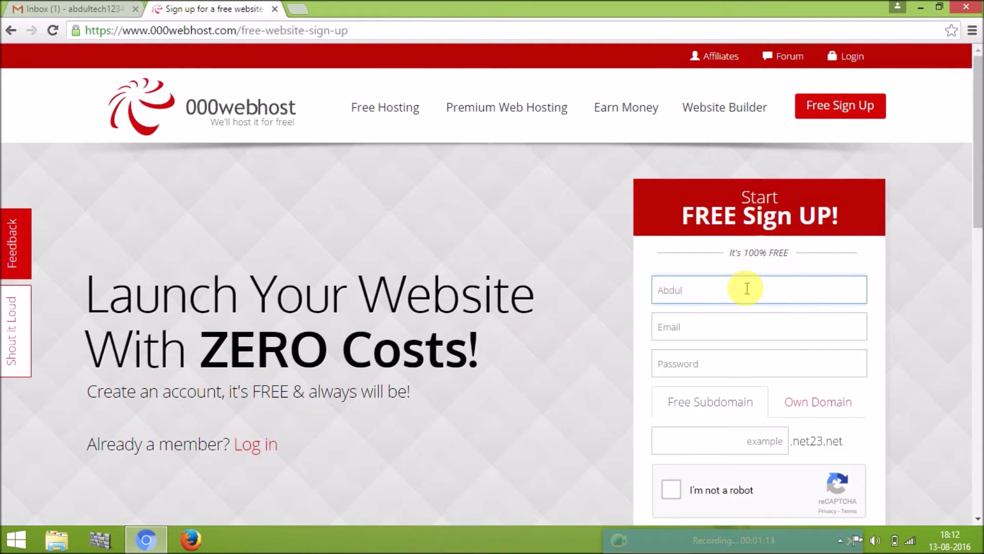
type("tech")
left_click(738, 328)
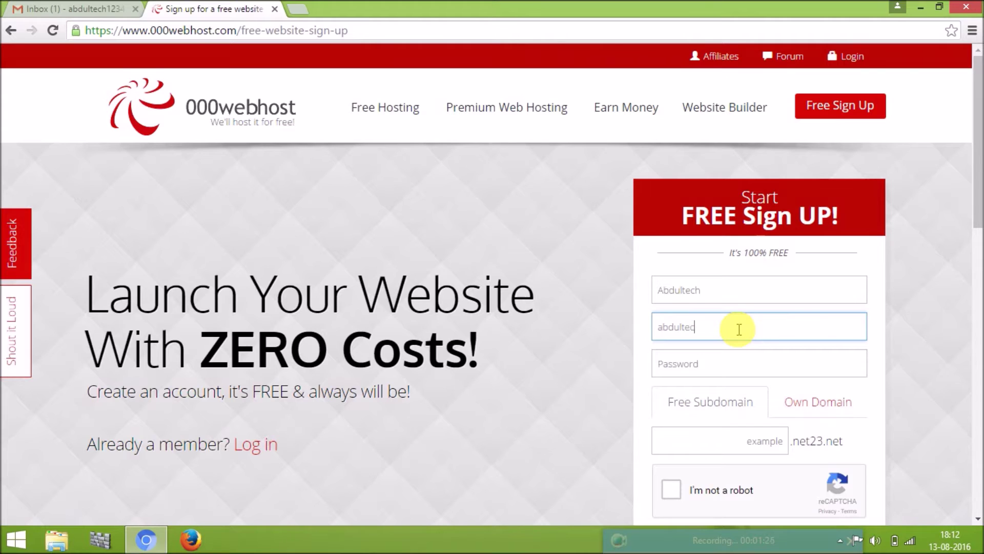
left_click(738, 354)
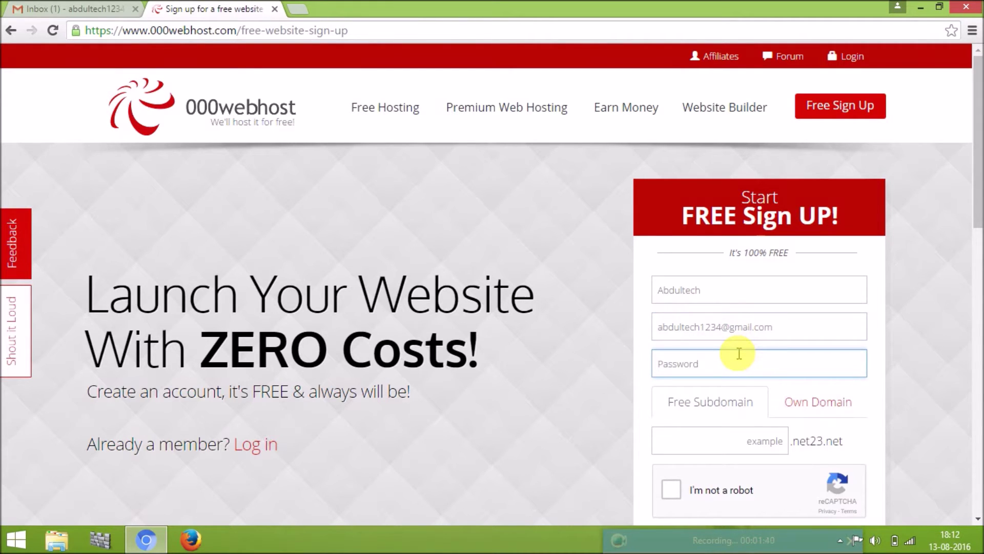
Enter 'abdultech' as the free .net23.net subdomain name
left_click(715, 440)
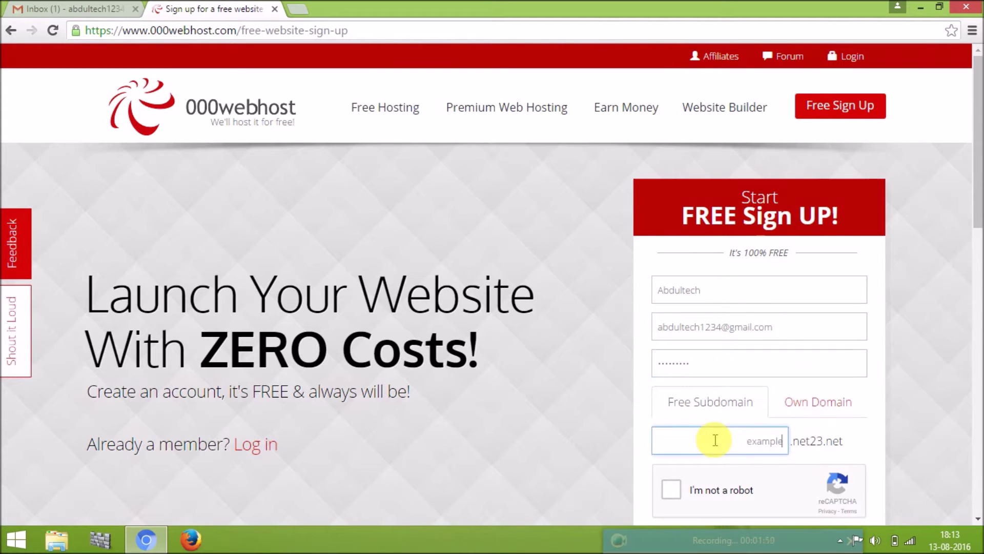
scroll(975, 246, "down", 3)
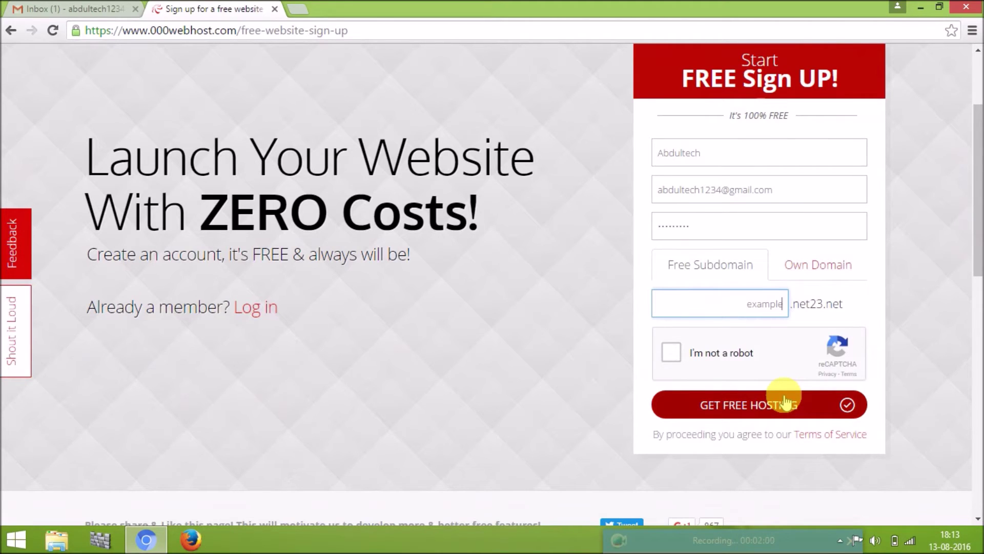
type("abdultech")
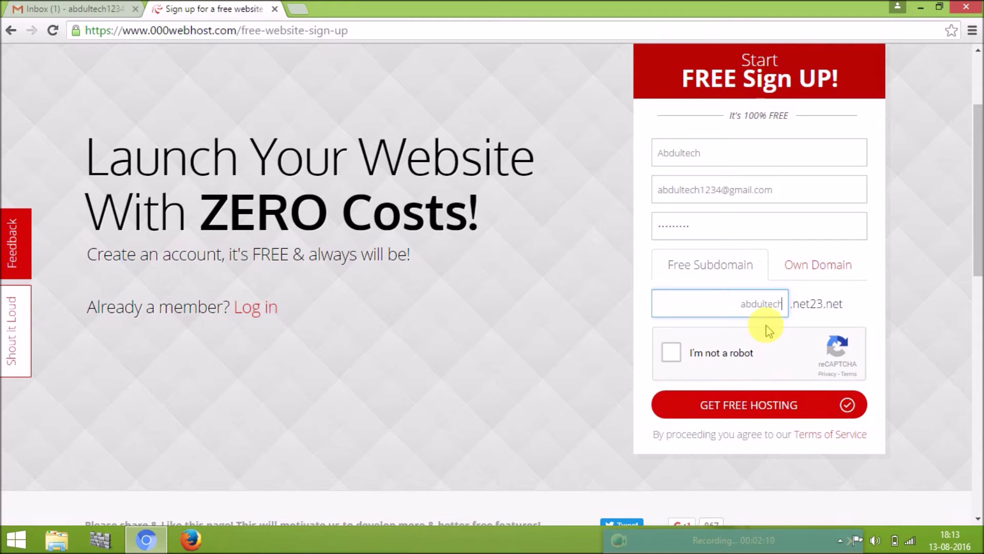
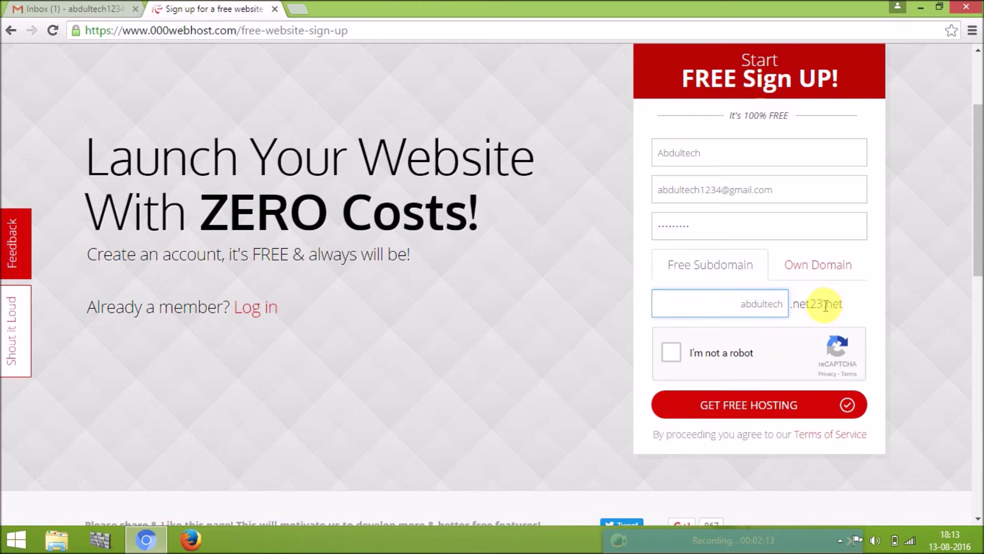
Tick 'I'm not a robot' and pass the reCAPTCHA by selecting the three billboard images
left_click(672, 353)
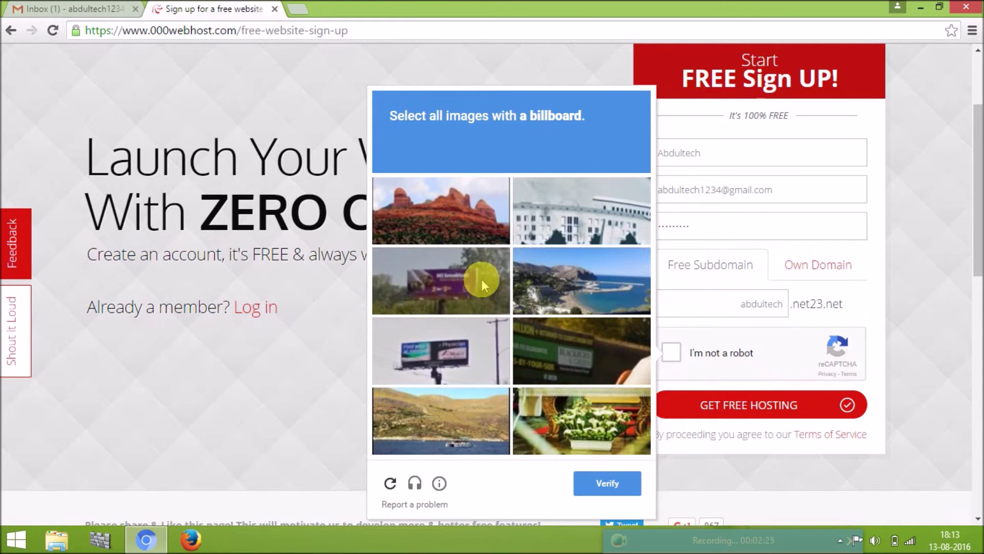
left_click(454, 274)
left_click(442, 373)
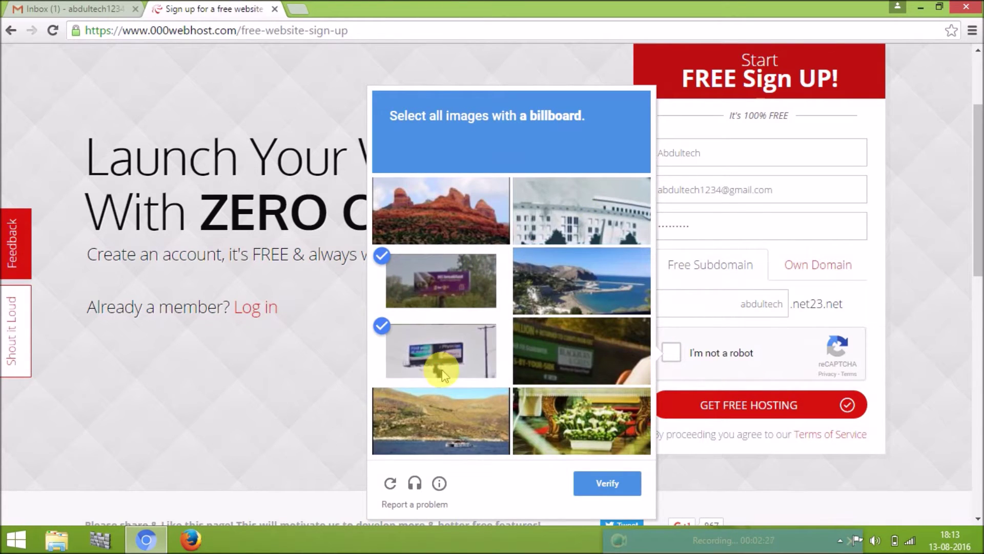
left_click(561, 358)
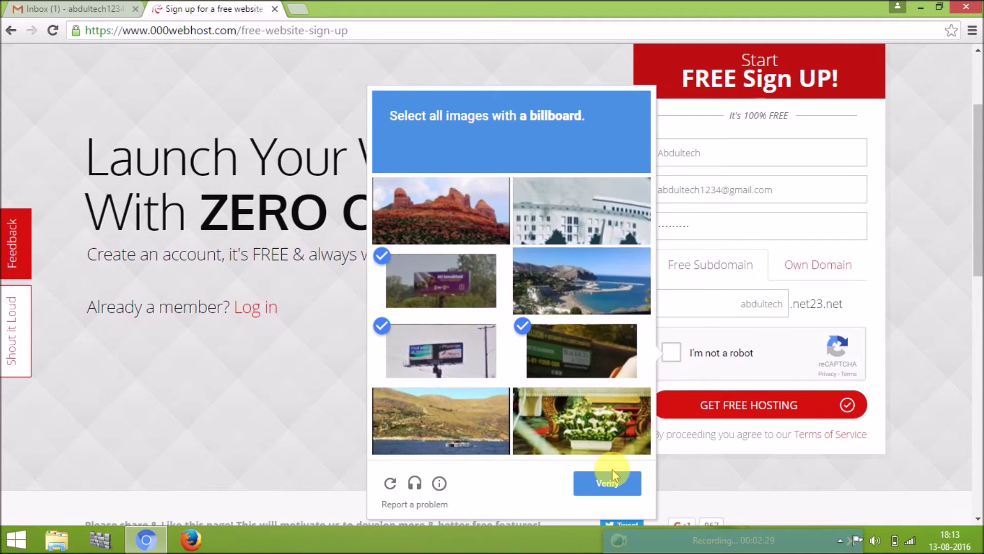
left_click(614, 482)
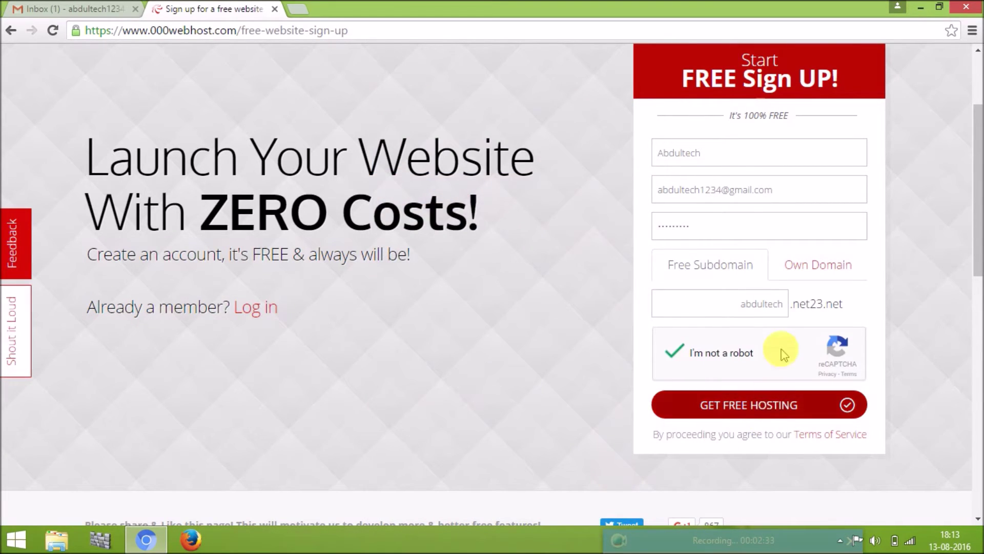
Submit the GET FREE HOSTING sign-up and return to the browser once the accounts list loads
left_click(761, 414)
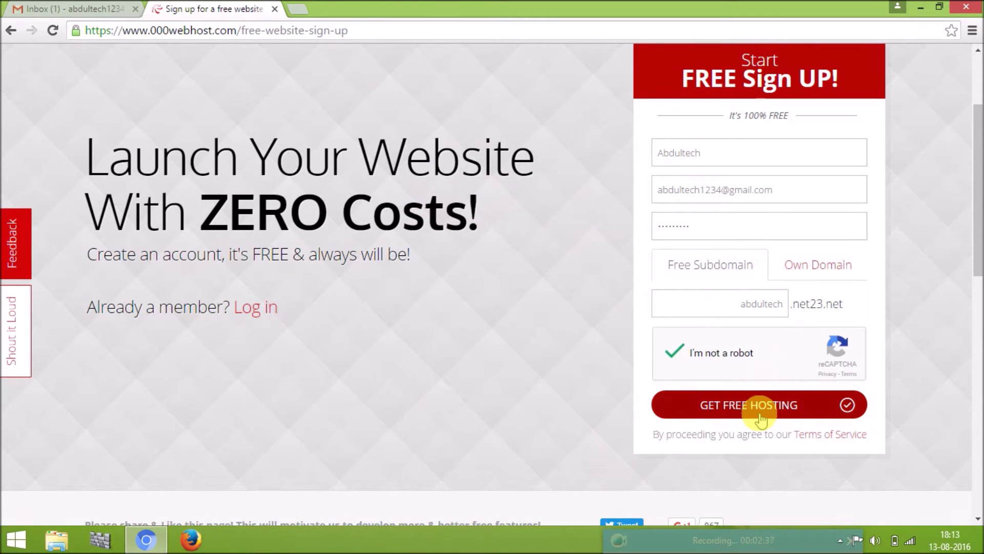
left_click(761, 416)
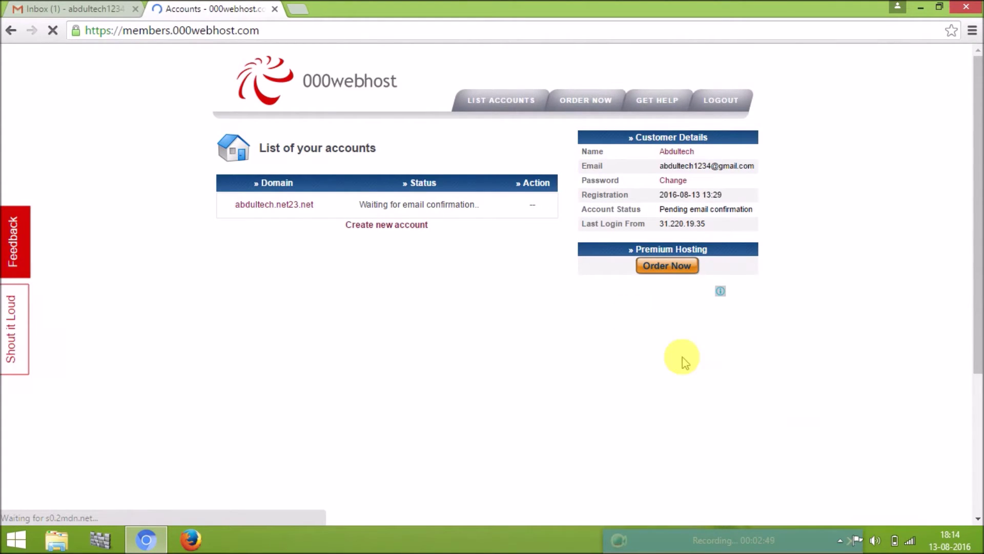
key("super+c")
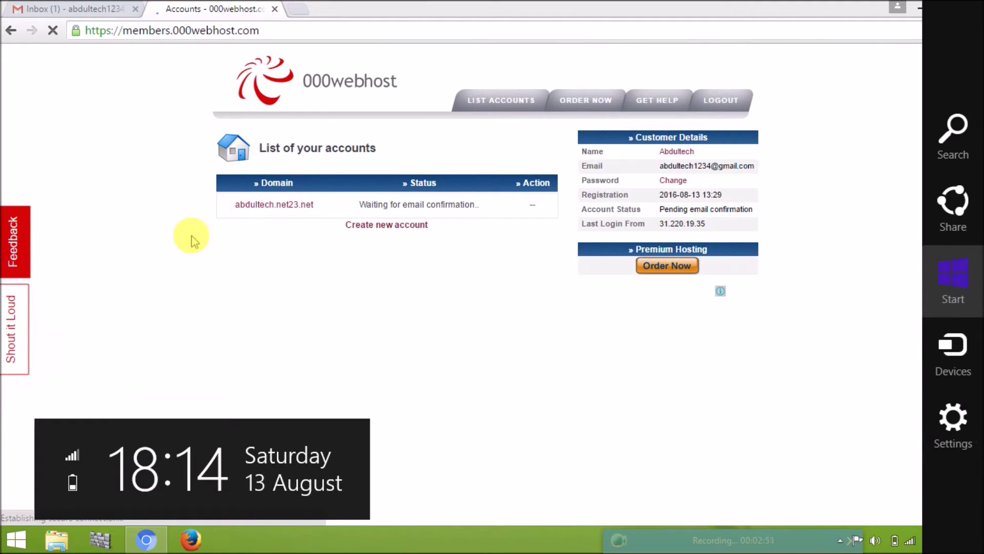
left_click(193, 237)
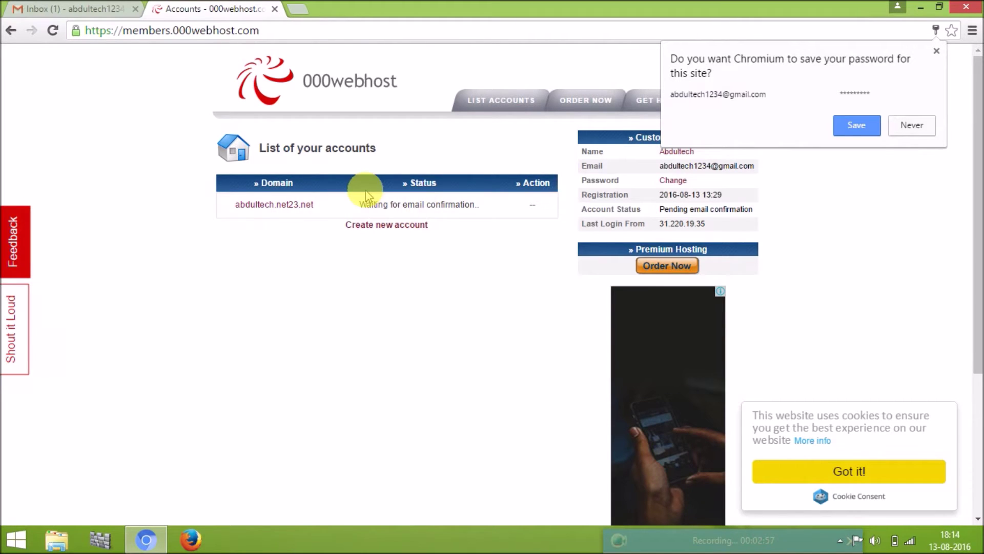
Reload Gmail, open 000webhost's 'Confirm your registration' e-mail and follow its confirmation link
left_click(61, 6)
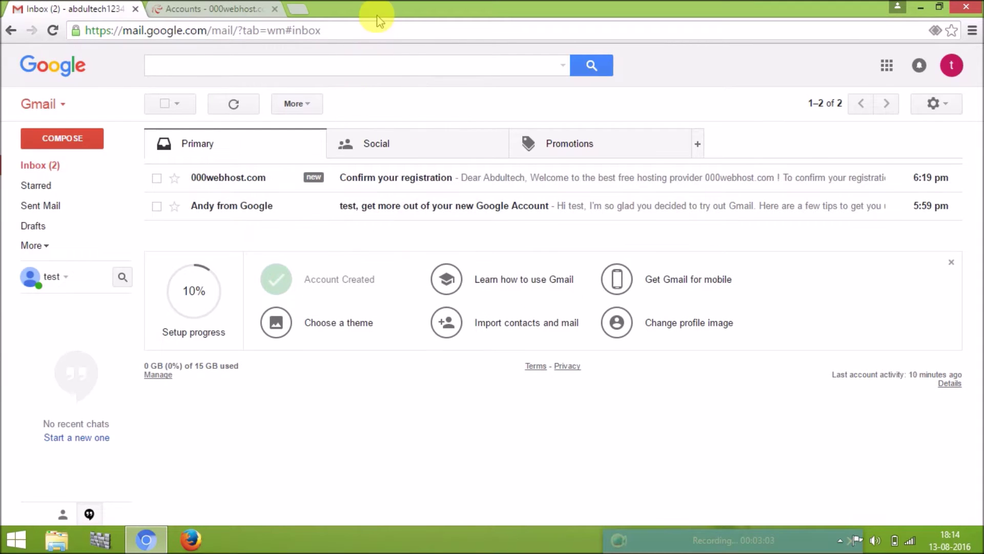
left_click(379, 29)
key("Return")
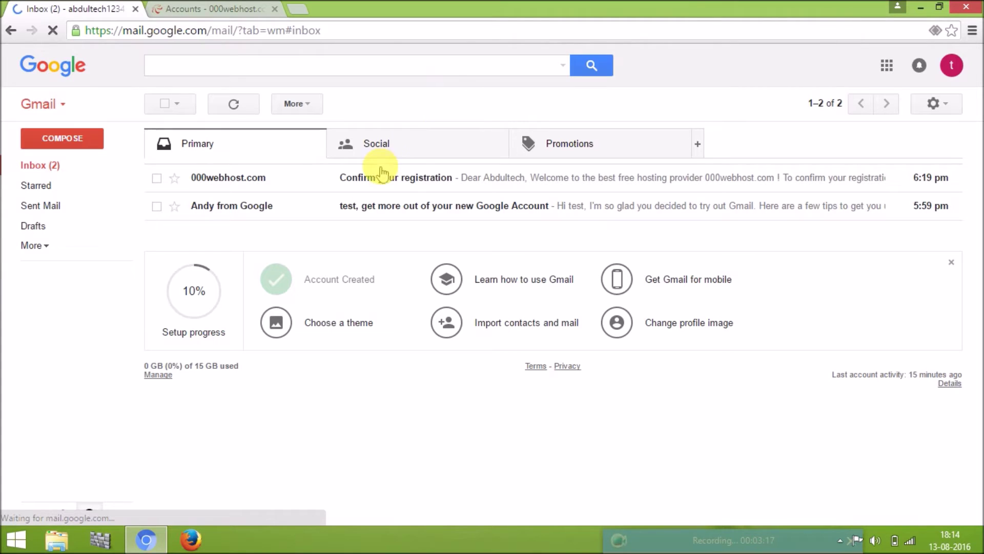
left_click(222, 182)
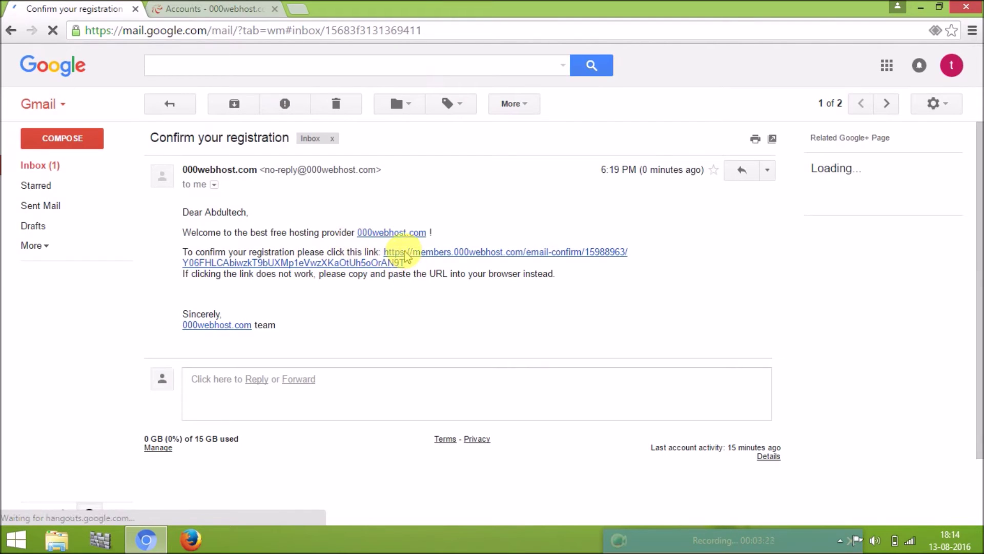
left_click(429, 257)
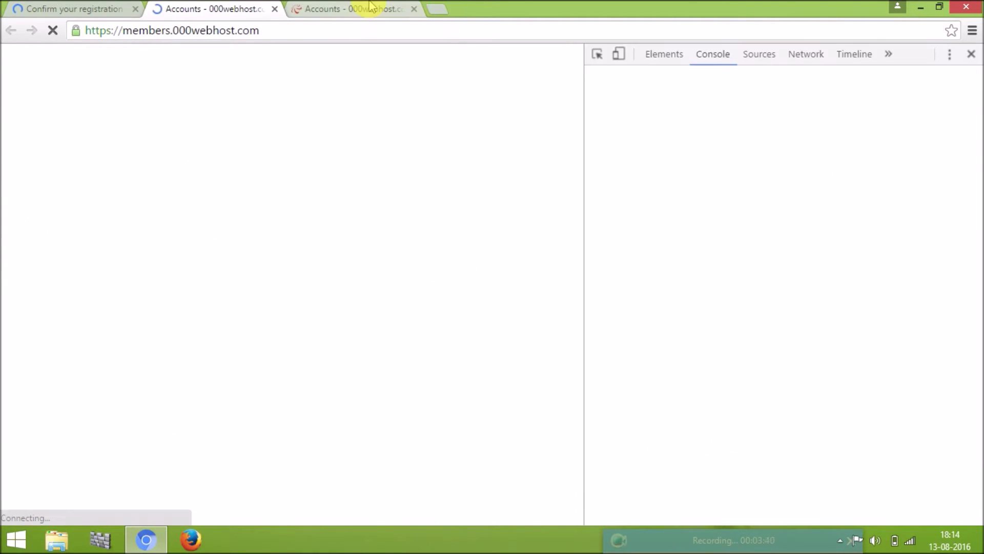
Close DevTools and the duplicate tab, refresh until abdultech.net23.net is Active, then enter its CPanel
left_click(973, 53)
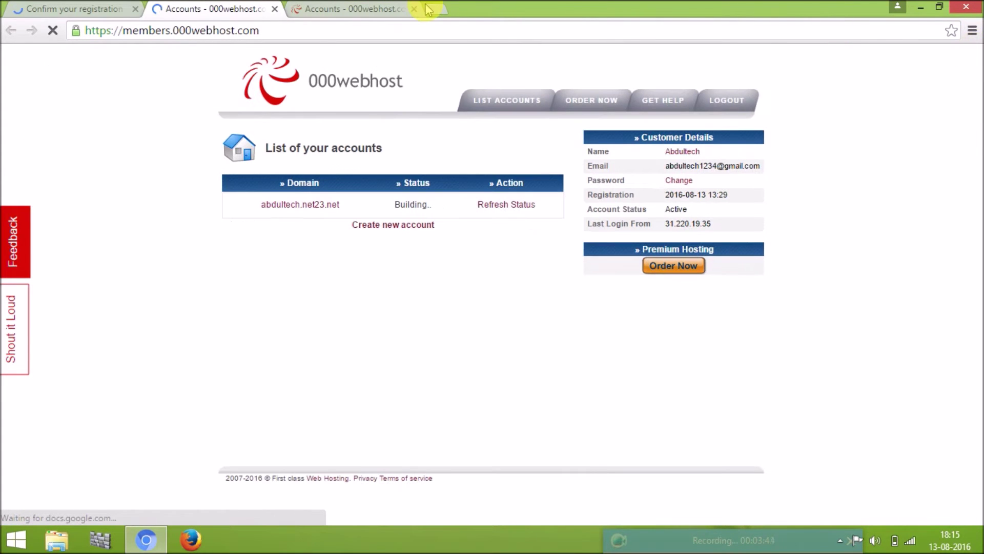
left_click(414, 9)
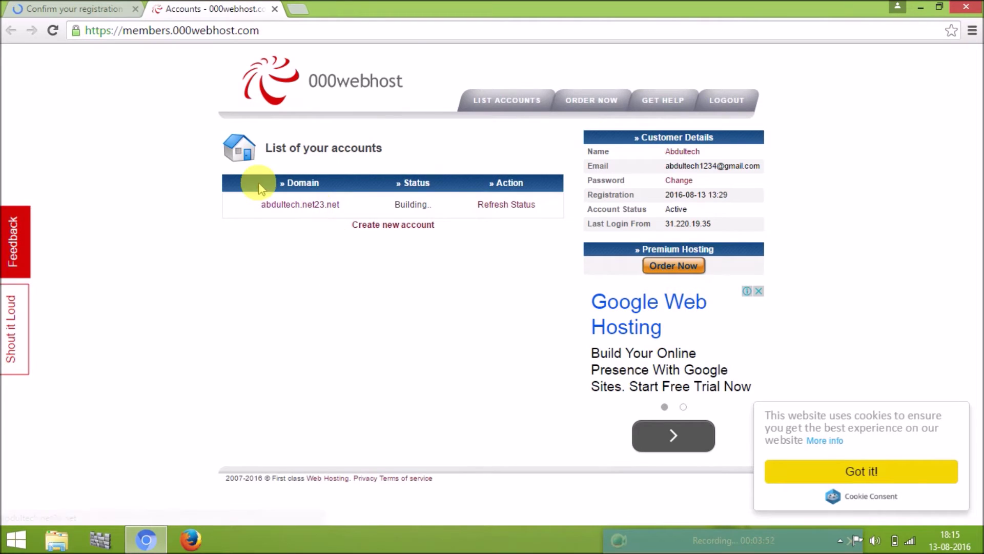
left_click(51, 31)
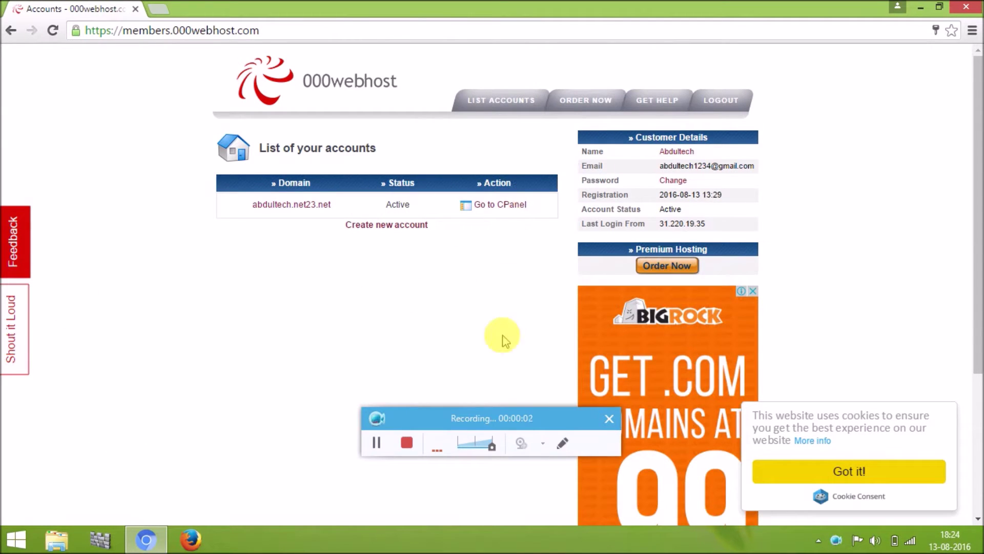
left_click_drag(507, 418, 765, 530)
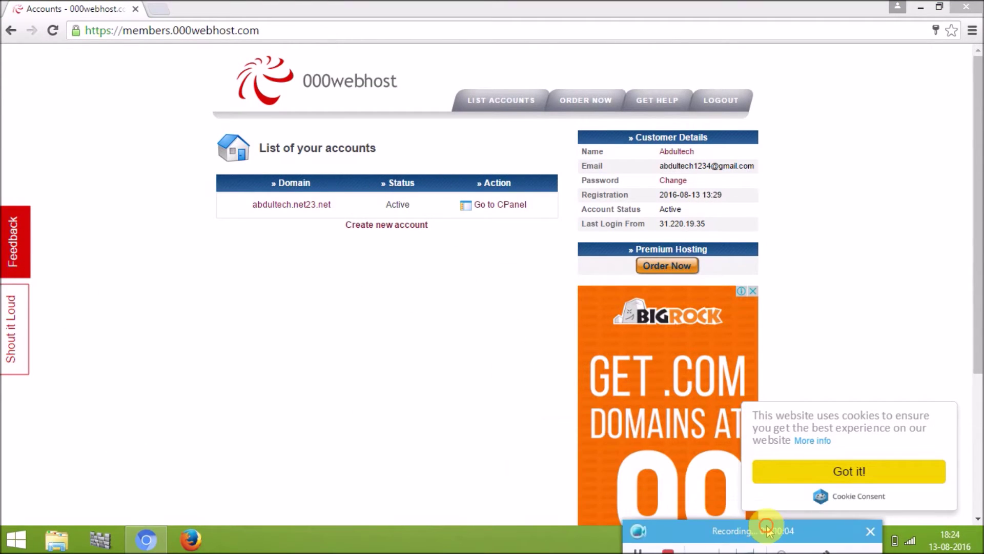
left_click(487, 204)
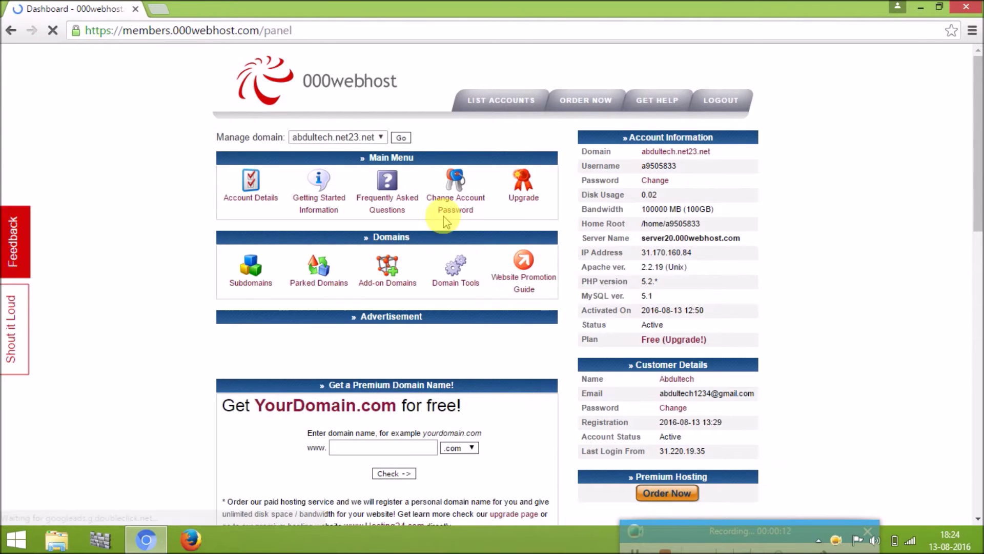
Open Account Details and scroll through the account and FTP upload information
left_click(252, 189)
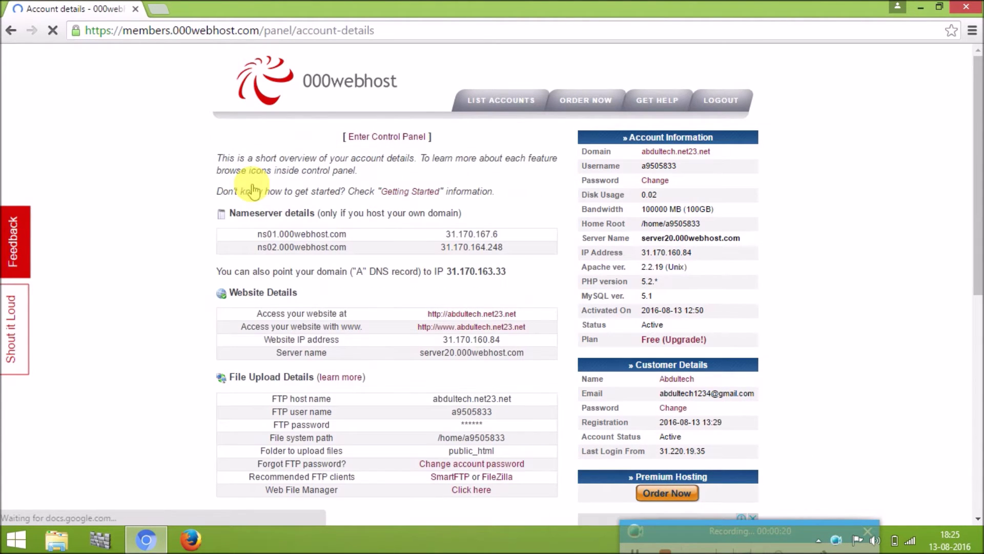
scroll(253, 191, "down", 1)
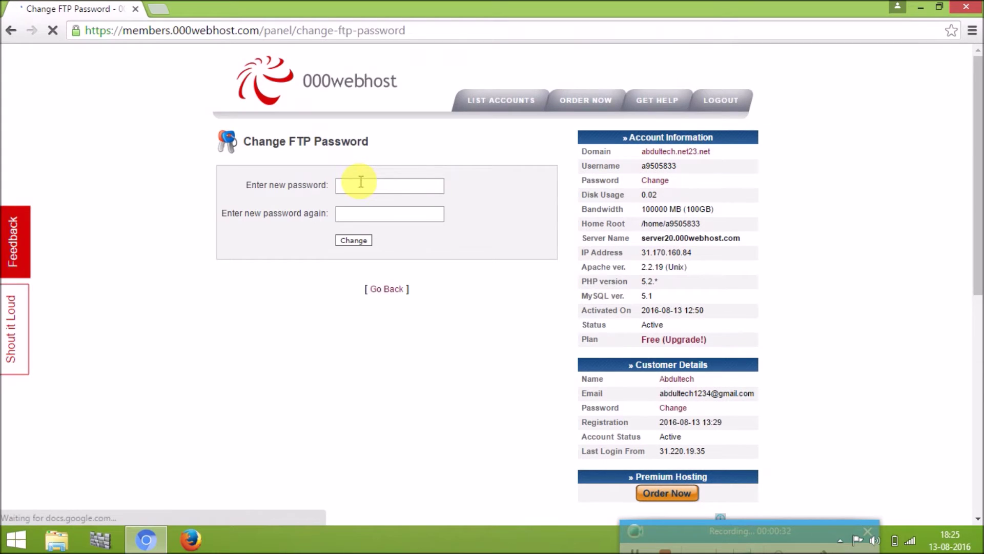
Enter the new FTP password in both fields and submit the change
left_click(360, 182)
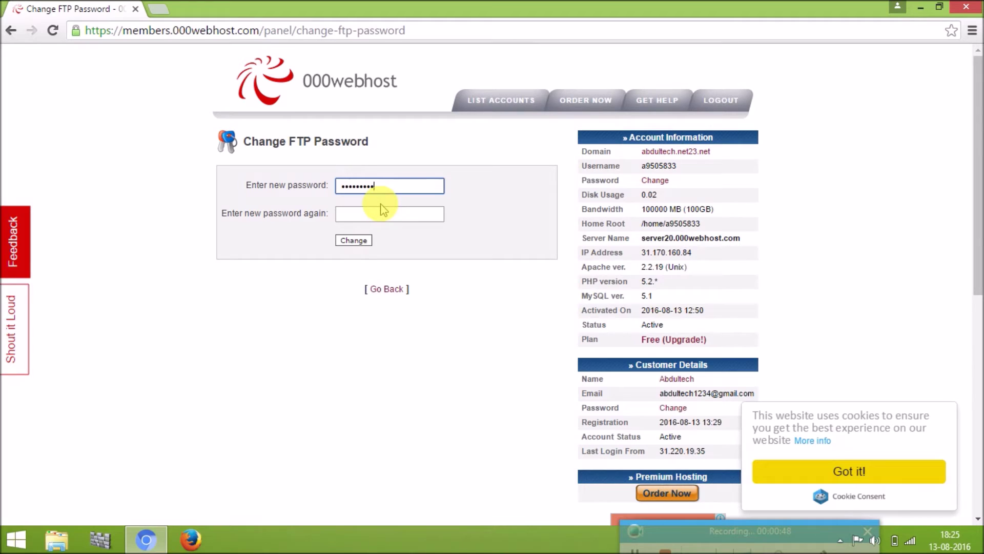
left_click(383, 220)
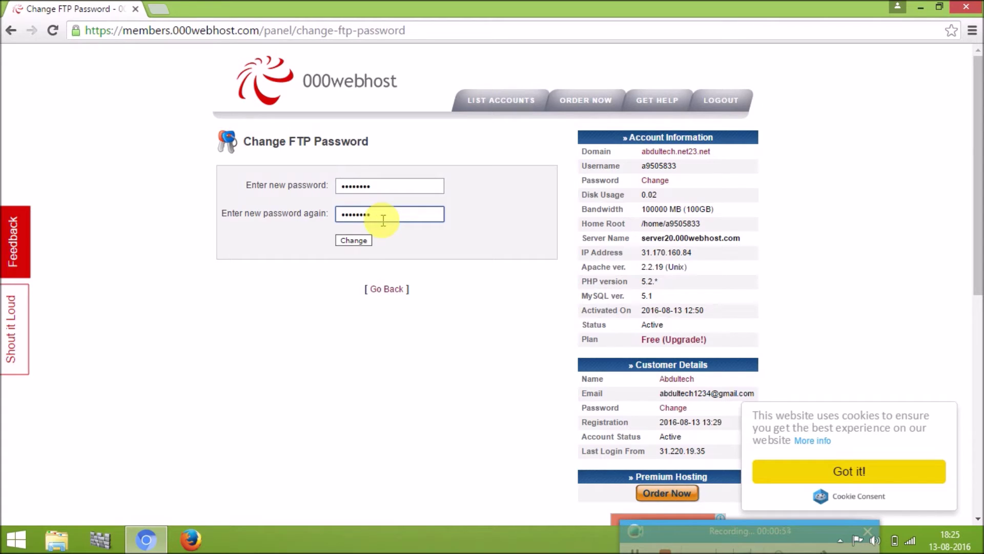
left_click(354, 240)
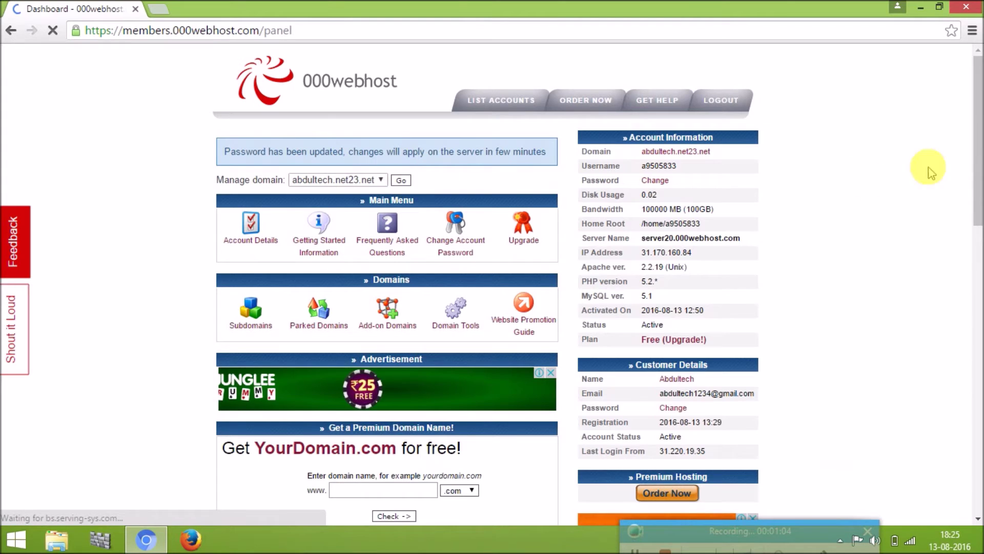
Scroll down to File managers and launch the net2ftp File Manager in a new tab
left_click_drag(978, 160, 977, 341)
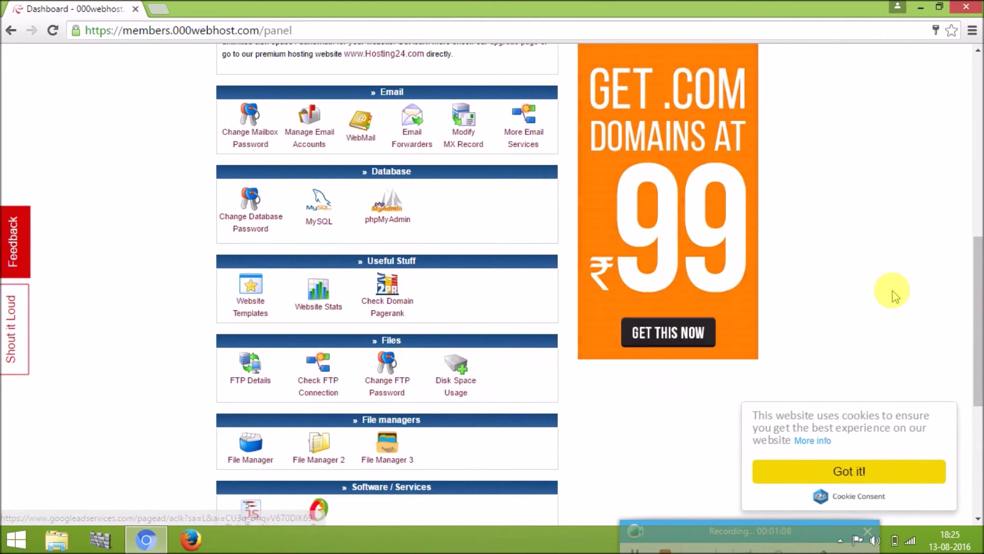
left_click_drag(978, 306, 978, 362)
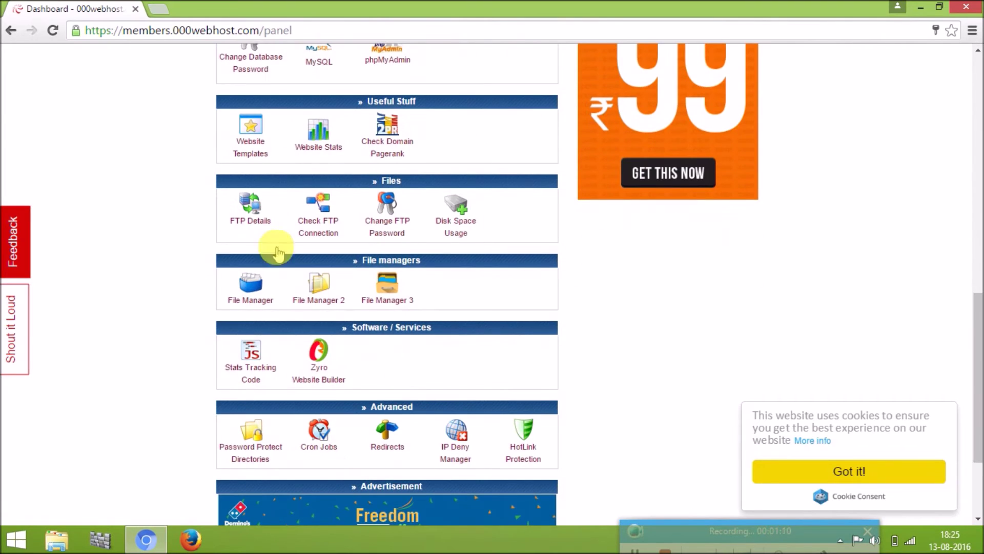
left_click(248, 290)
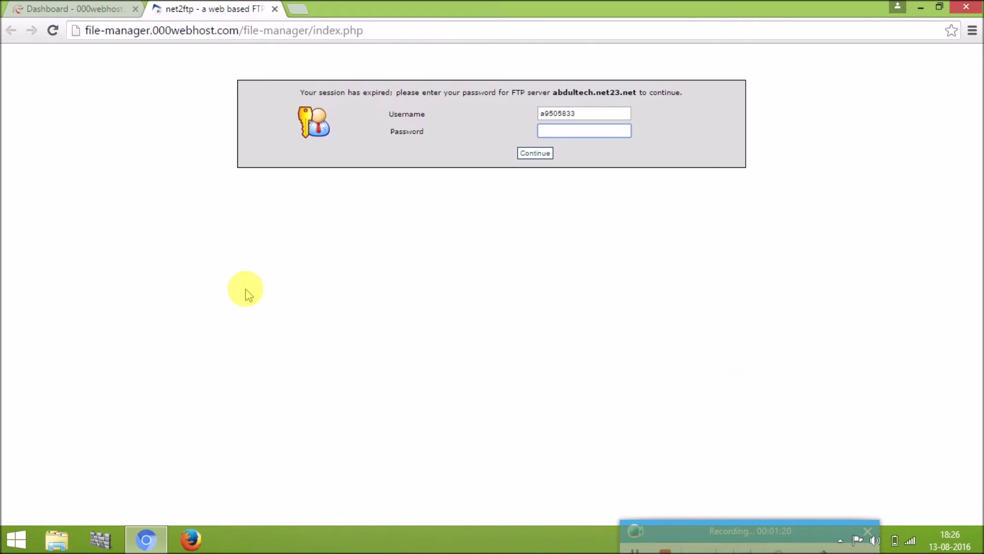
Enter the FTP password to resume the net2ftp session and dismiss the save-password prompt
key("ctrl+shift+j")
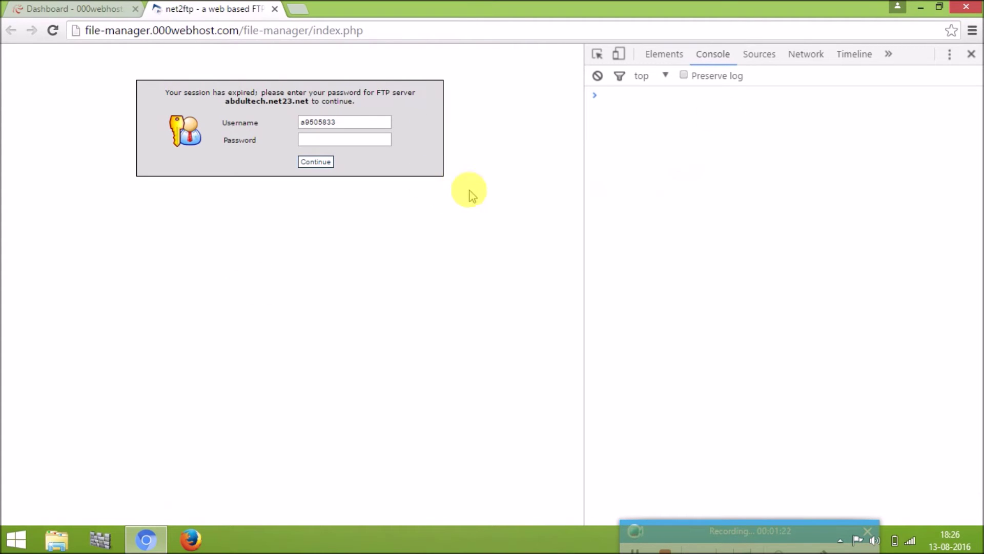
left_click(974, 55)
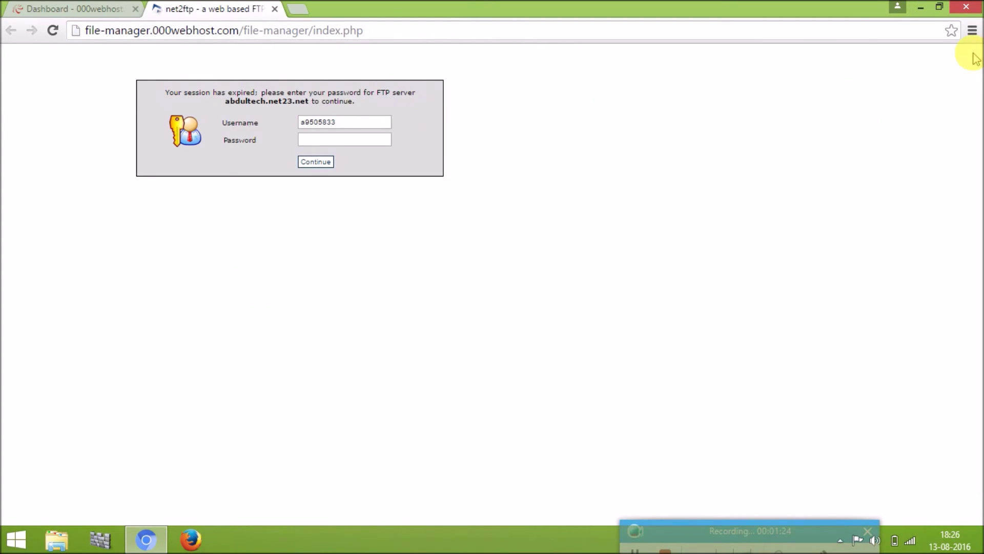
type("****")
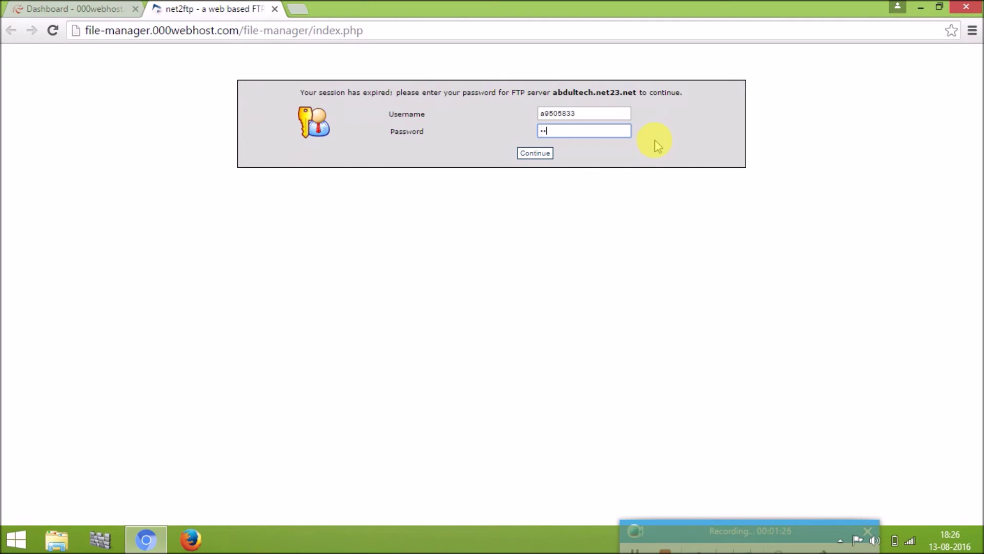
type("****")
left_click(546, 154)
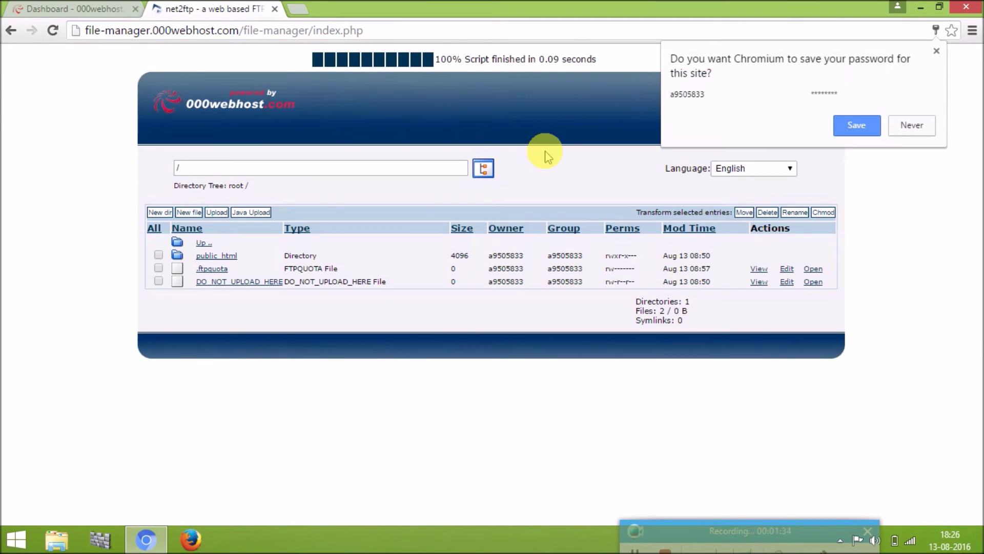
left_click(936, 51)
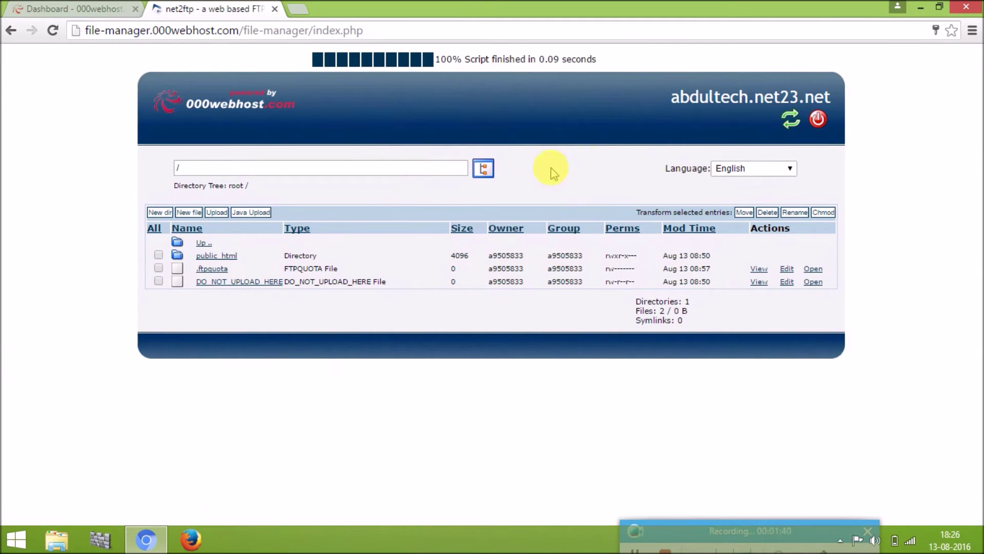
Open the Upload page, target /public_html, and choose index.html from Desktop\Hosting
left_click(216, 213)
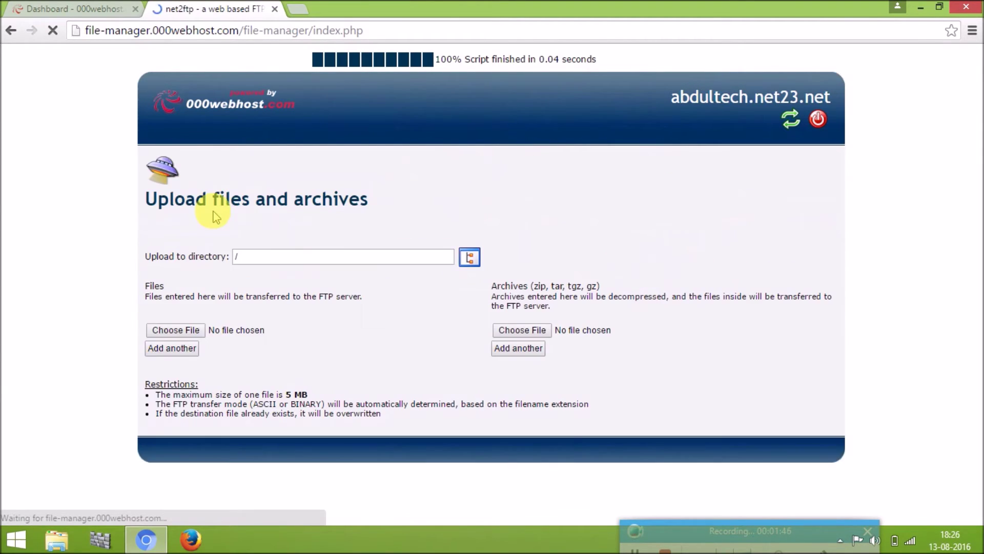
left_click(311, 262)
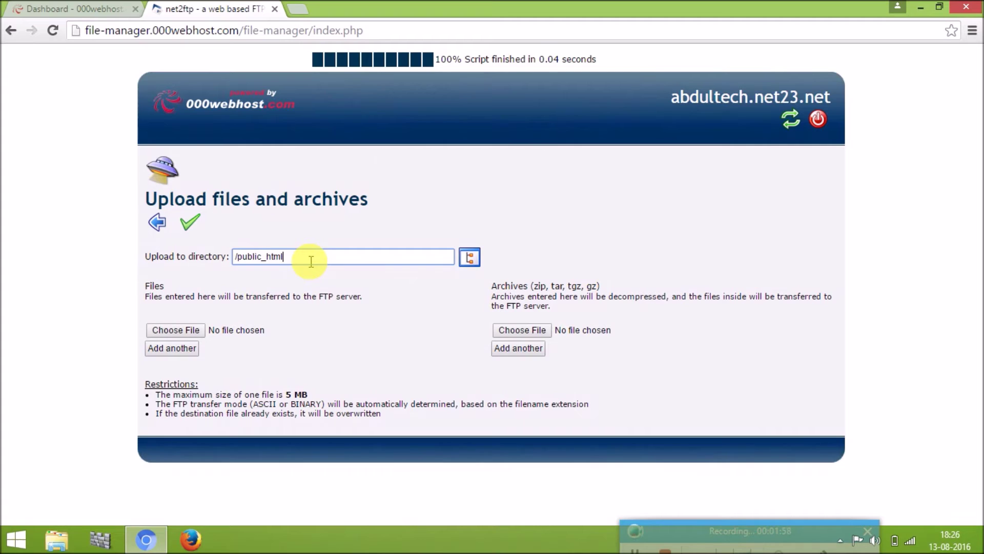
left_click(184, 331)
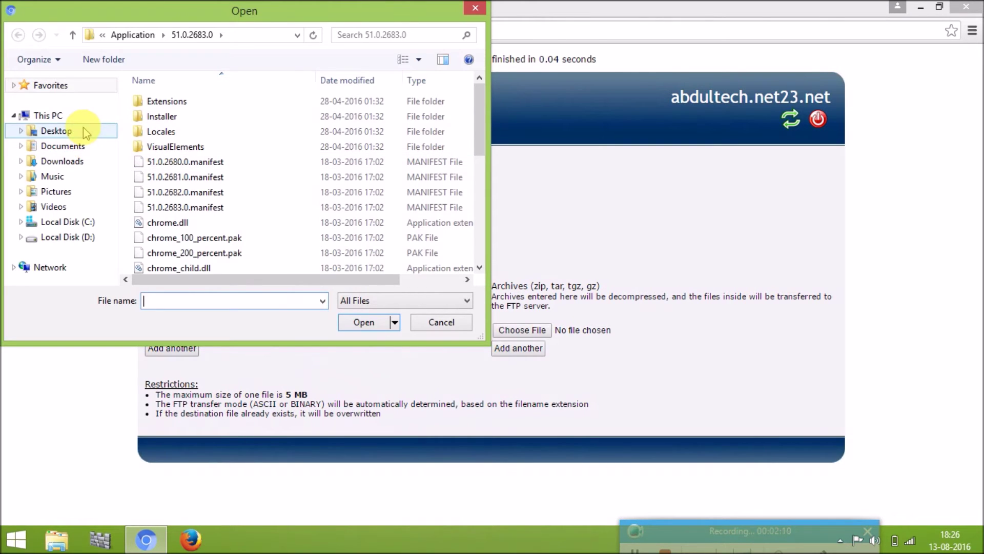
left_click(83, 128)
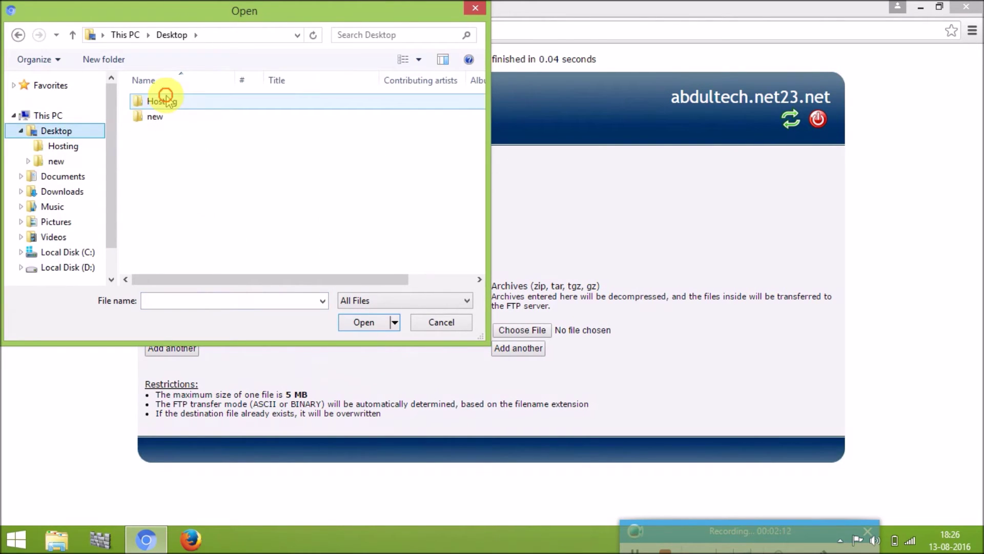
double_click(165, 98)
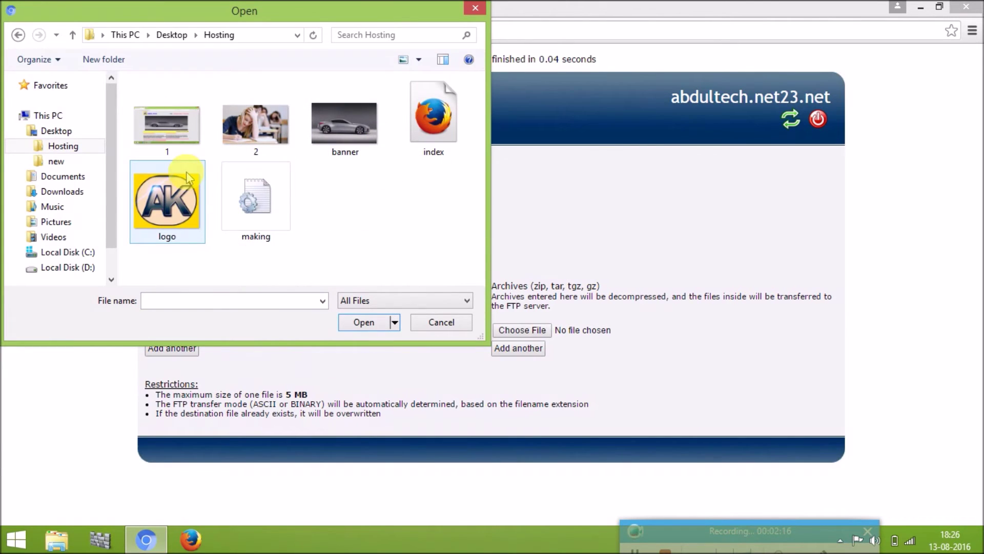
left_click(179, 135)
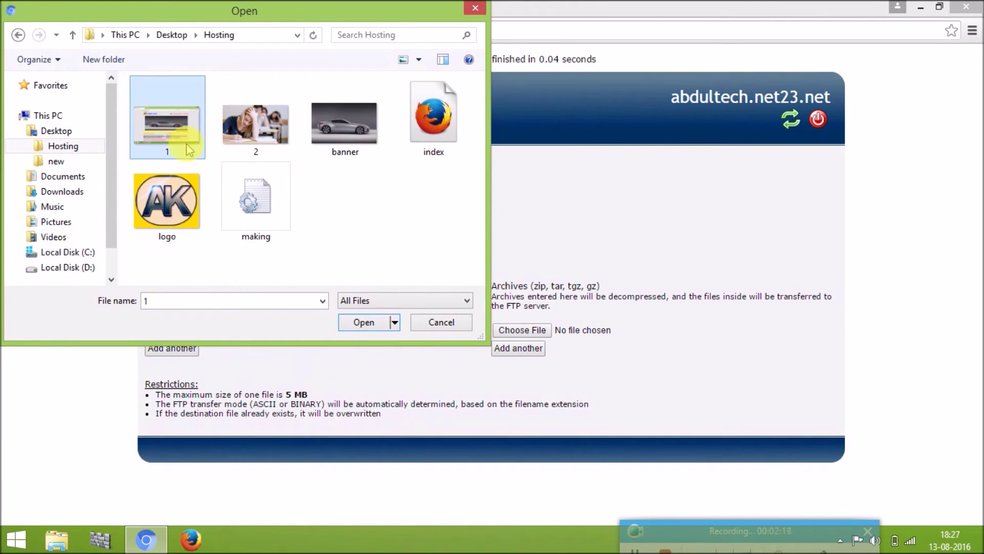
double_click(450, 134)
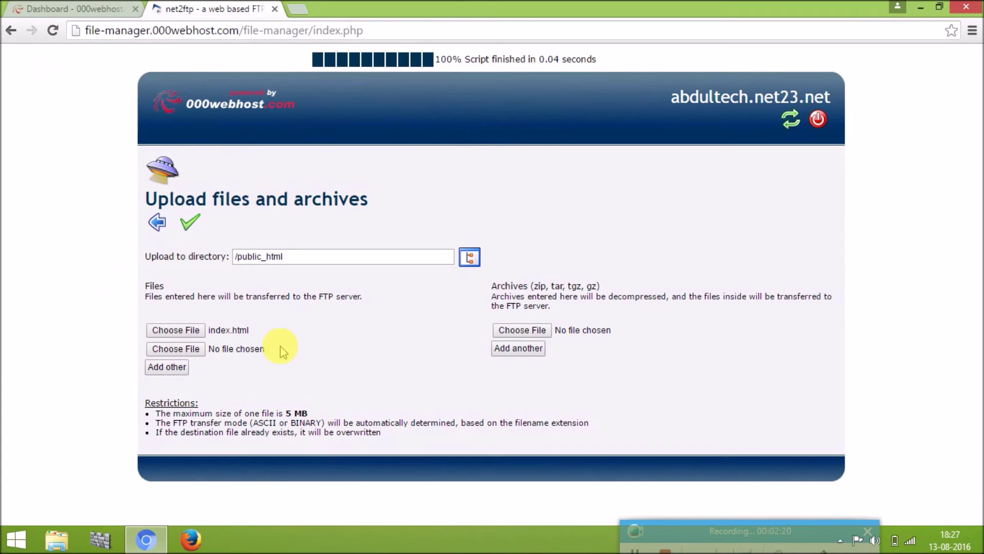
Queue making.css, 1.png, 2.jpg, banner.jpg and logo.jpg in the remaining upload rows
left_click(180, 350)
double_click(264, 205)
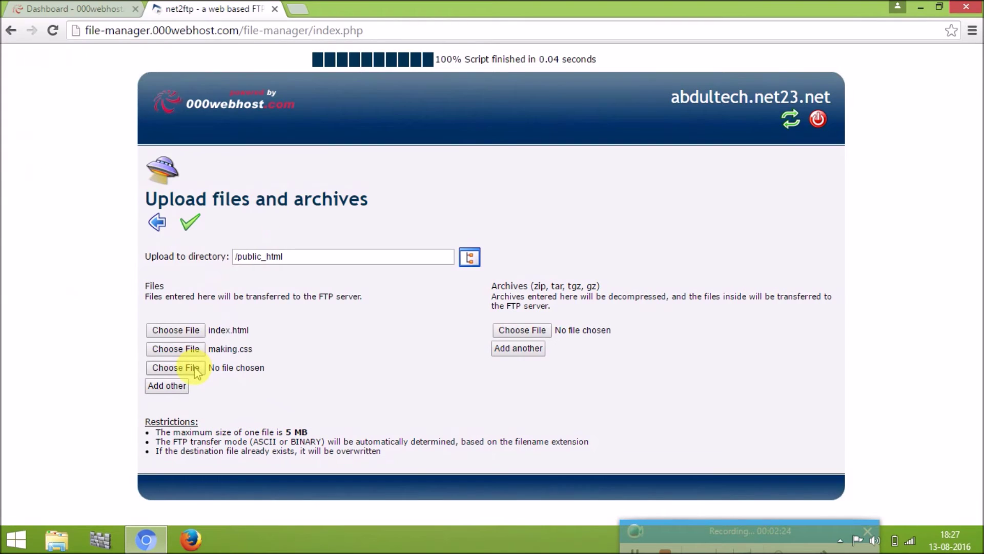
left_click(197, 370)
left_click(180, 109)
double_click(180, 109)
left_click(182, 387)
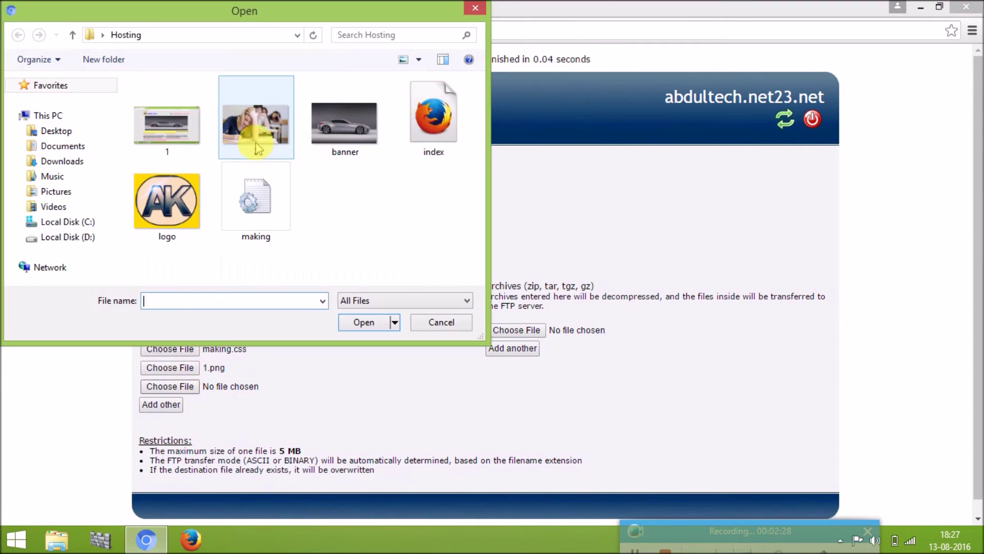
double_click(259, 118)
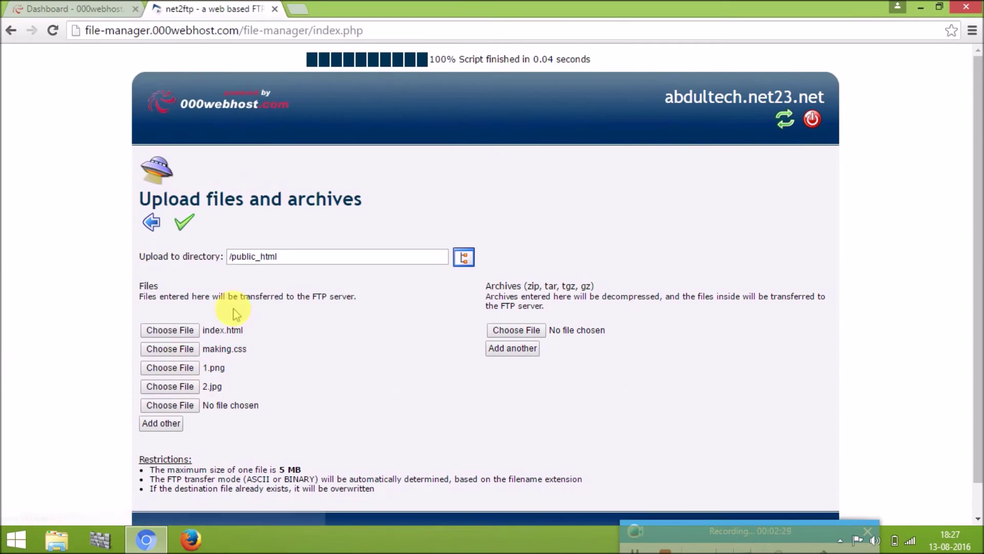
left_click(170, 405)
double_click(358, 98)
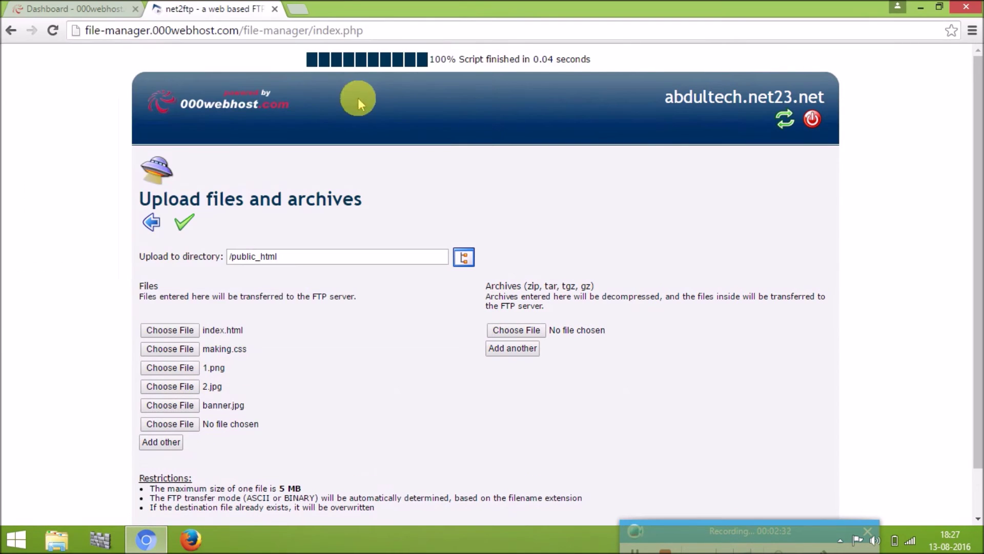
left_click(163, 424)
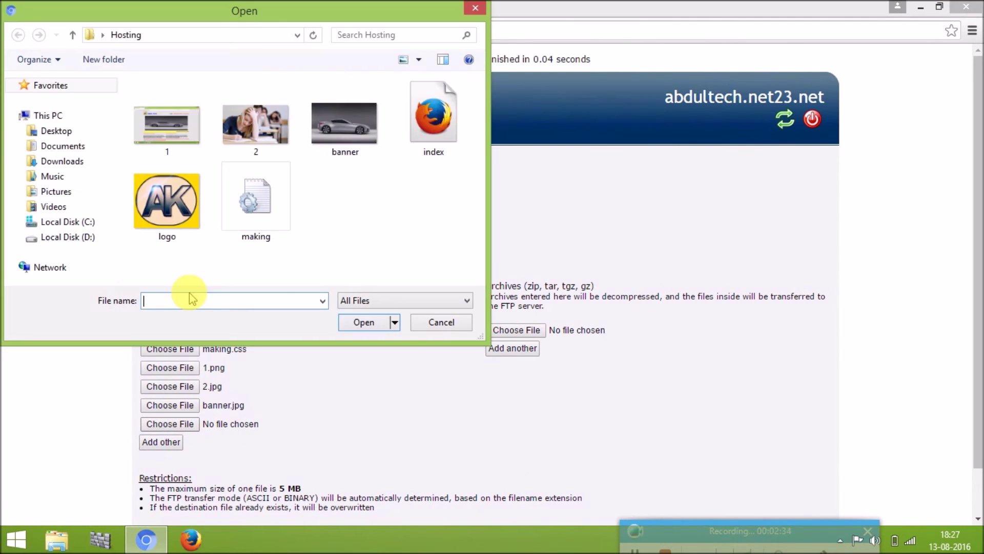
double_click(182, 229)
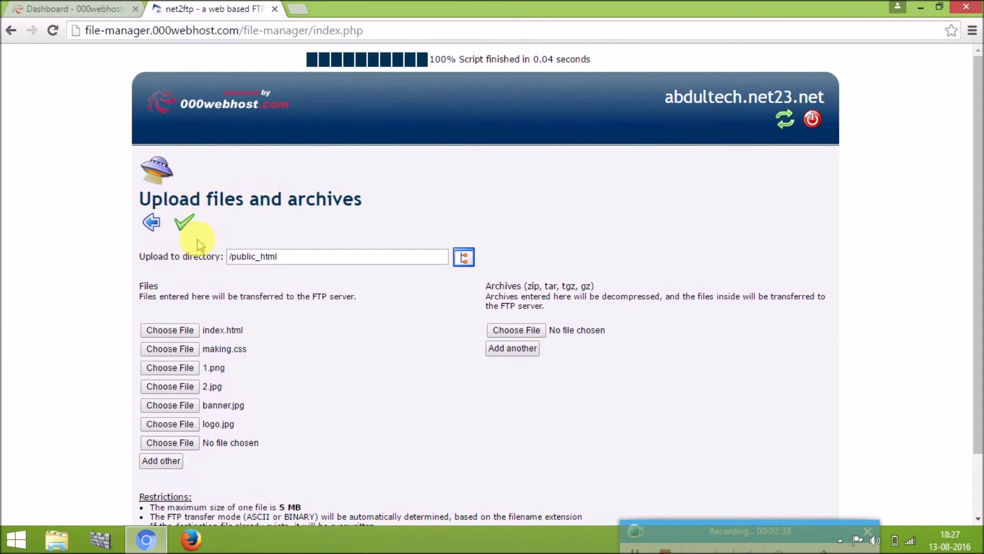
Upload the six queued files to /public_html, then reset to a fresh upload form
left_click(182, 223)
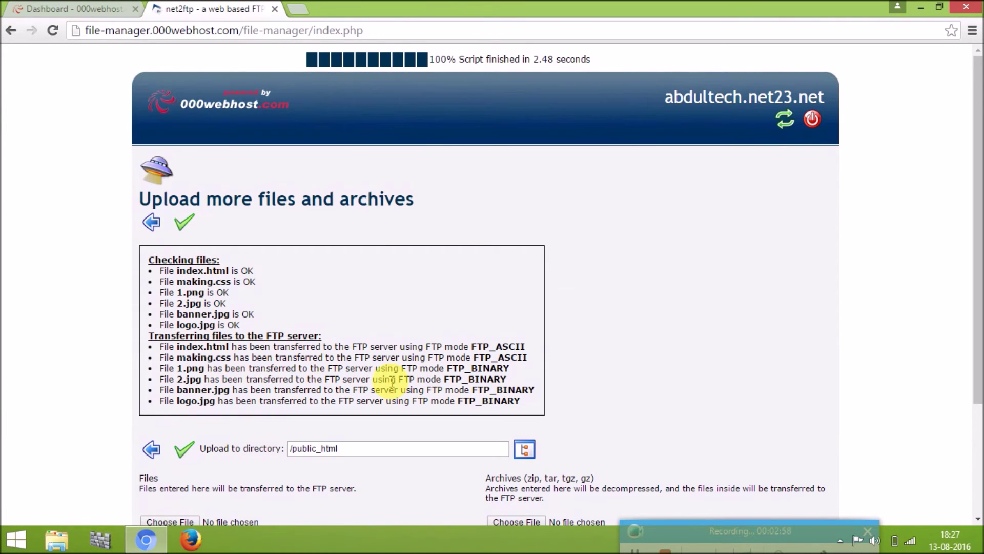
left_click(175, 226)
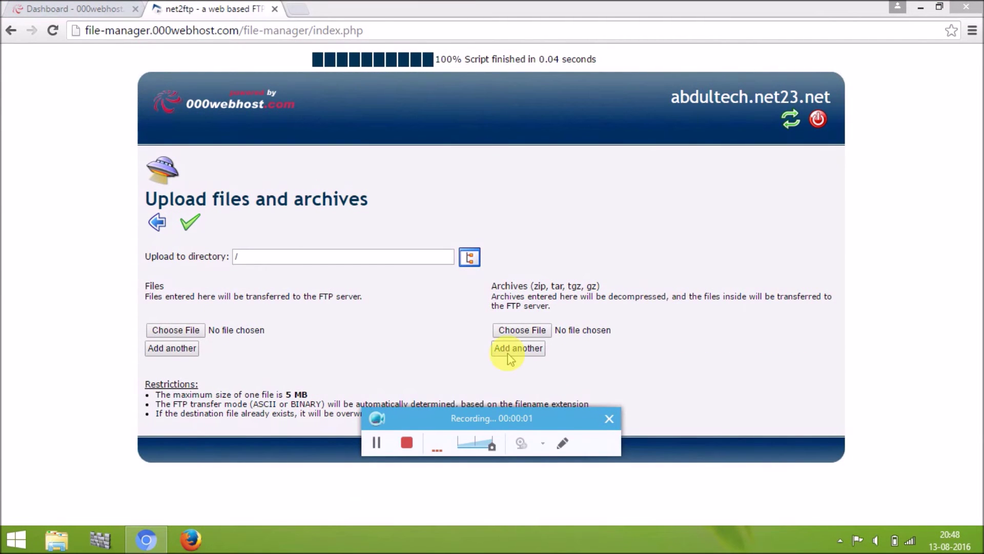
Start entering abdultech.net23.net in a new tab, then return to the net2ftp upload page
left_click_drag(477, 423, 657, 547)
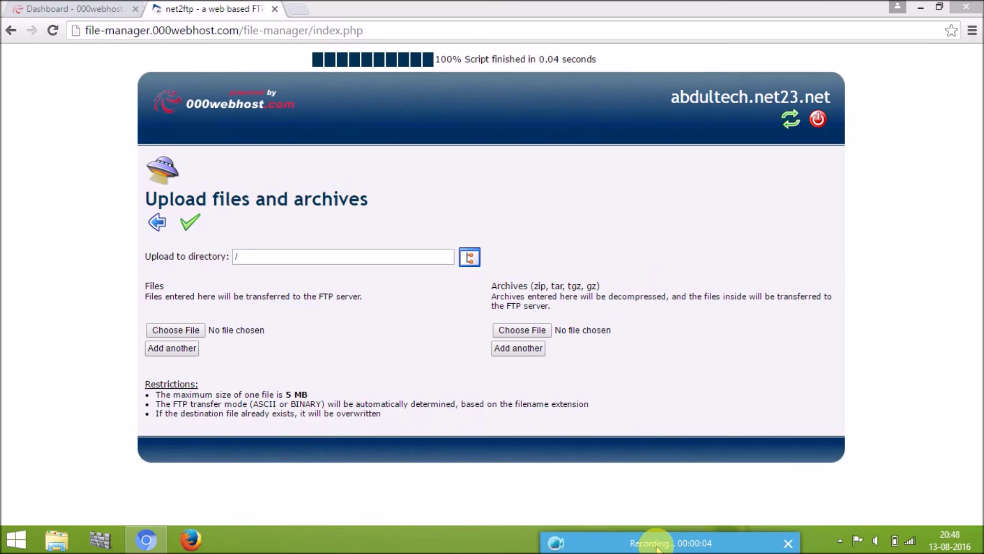
left_click(538, 208)
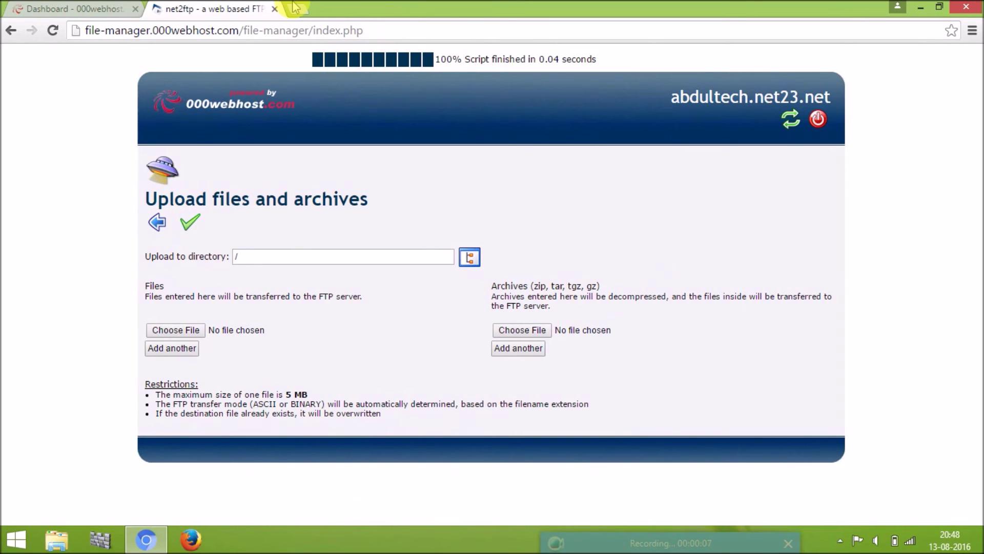
left_click(295, 7)
type("a")
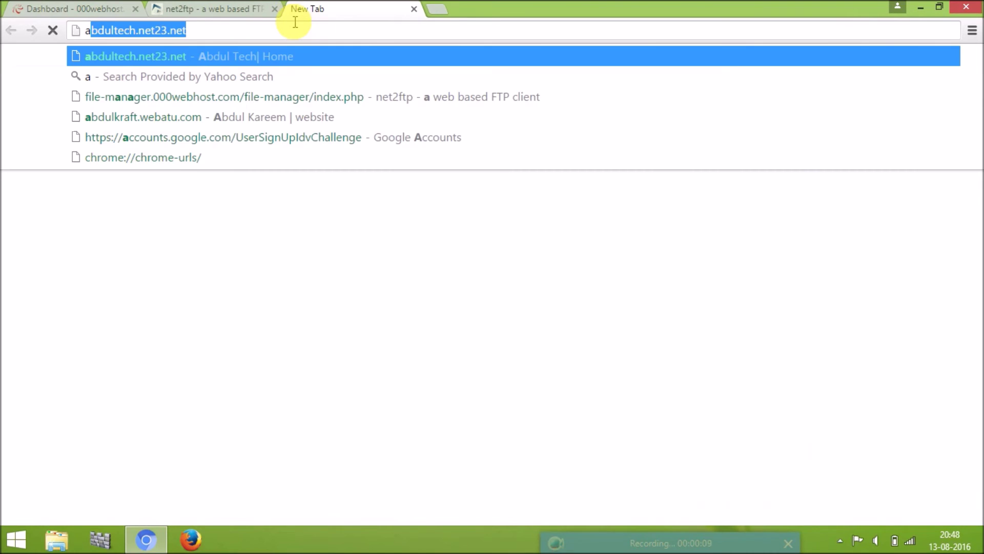
type("bd")
left_click(229, 8)
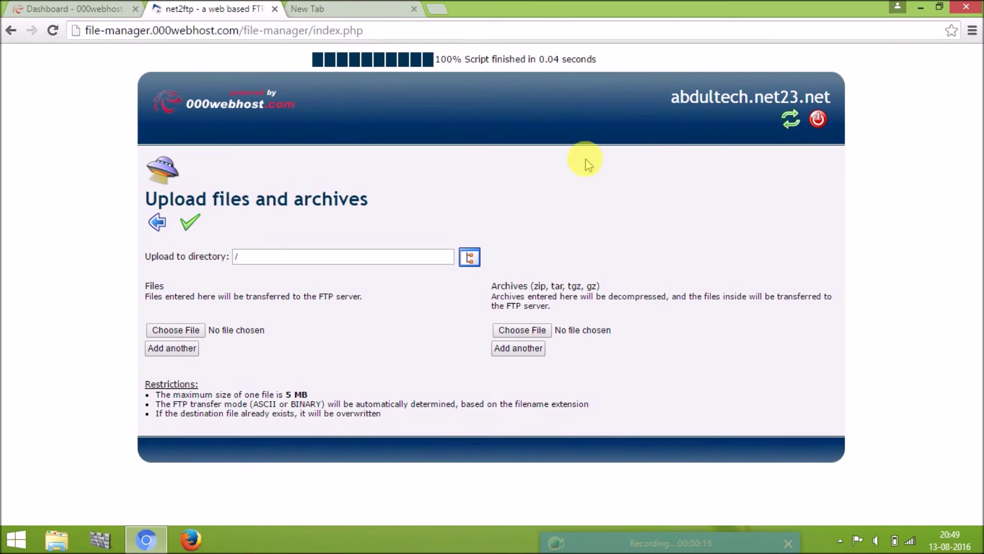
Compare the abdultech.net23.net tab with the net2ftp upload page and close DevTools
left_click(789, 118)
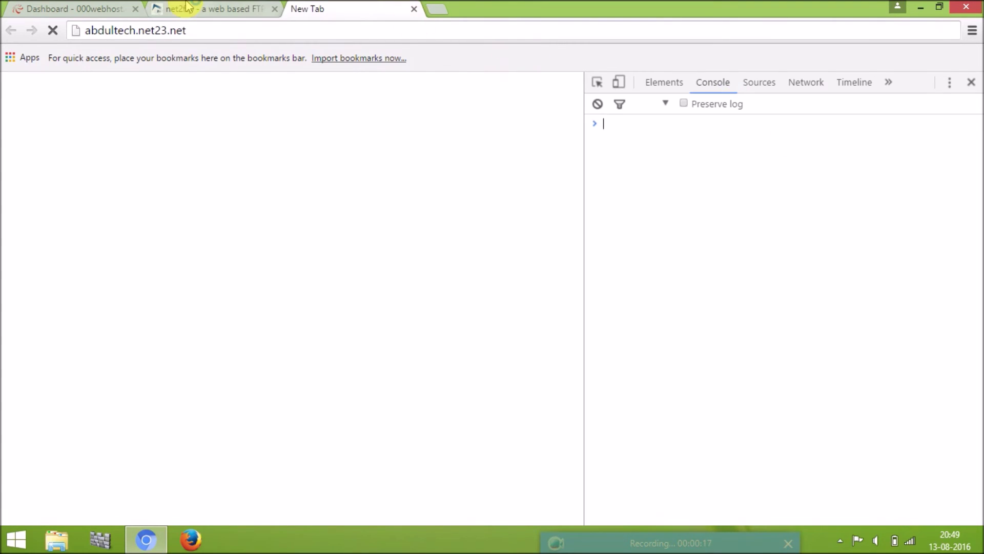
left_click(188, 7)
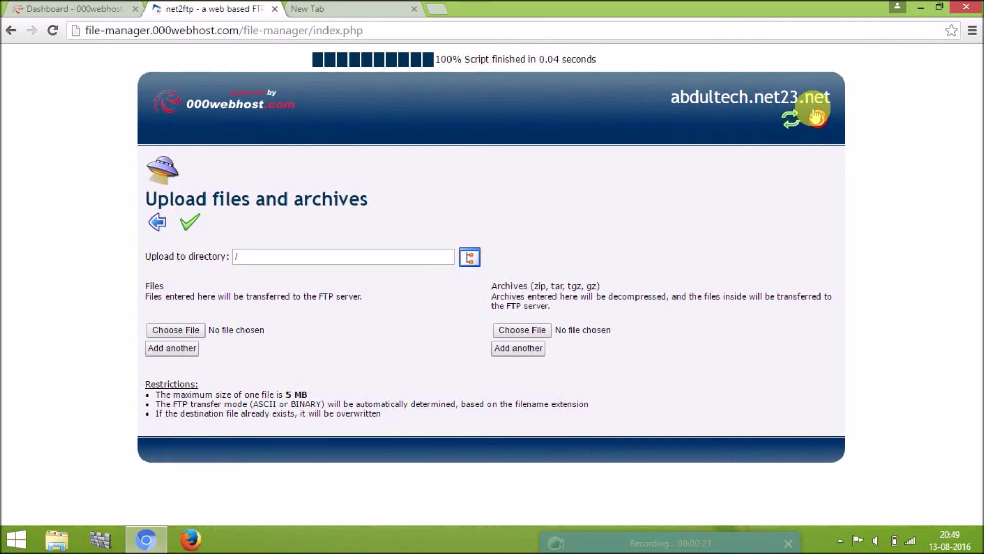
left_click(335, 7)
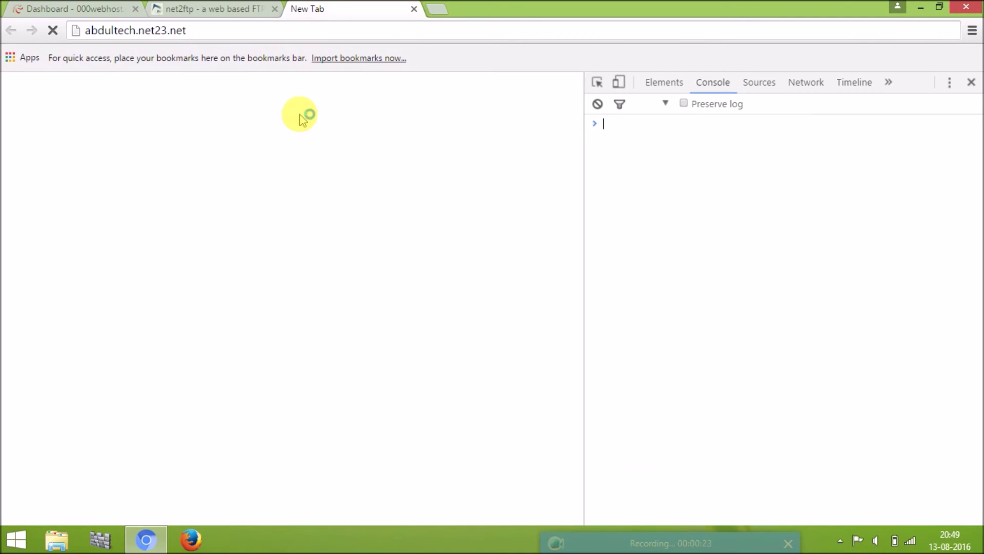
left_click(971, 82)
Reload abdultech.net23.net from its suggestion, then close the Chrome window
key("BackSpace")
key("BackSpace")
key("BackSpace")
key("BackSpace")
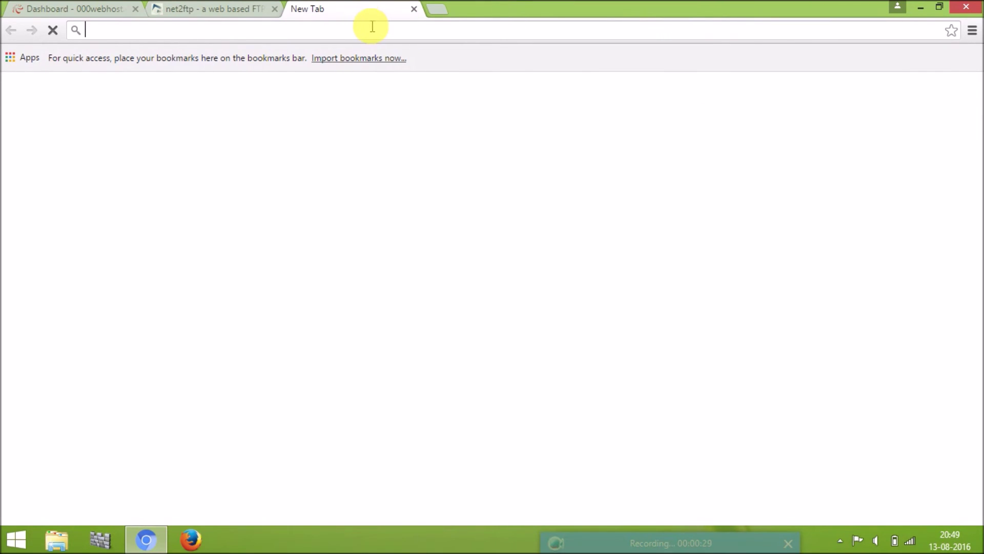
type("abdultech.net23.net")
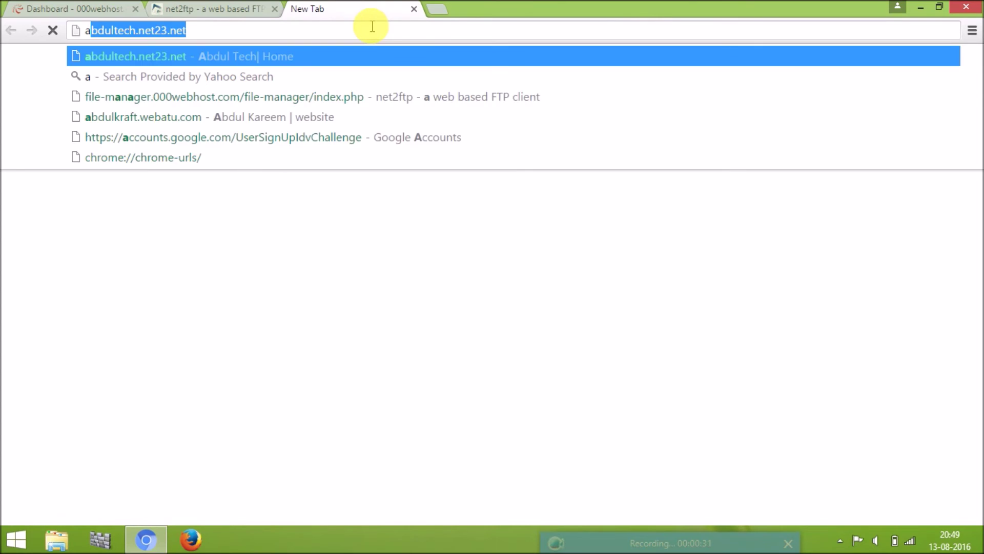
key("Return")
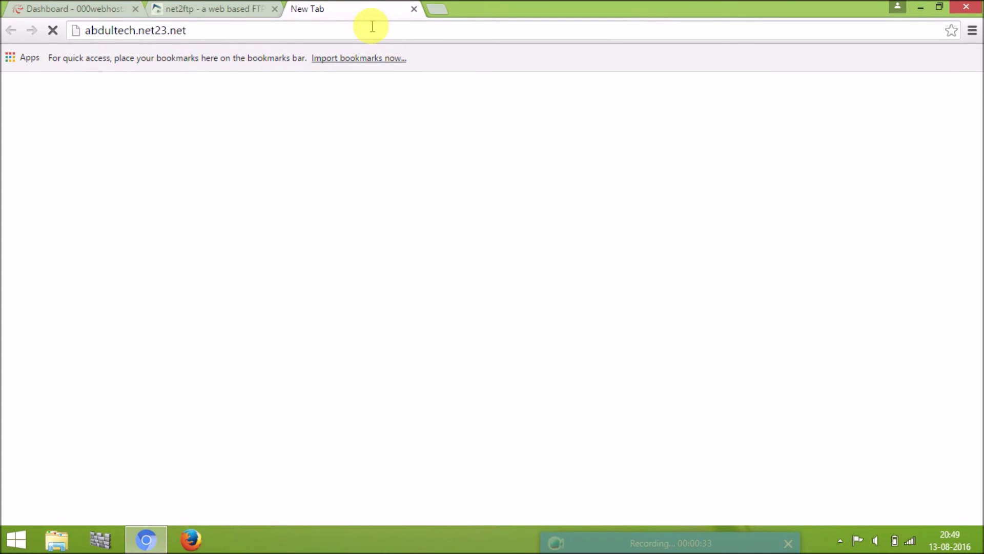
left_click(372, 26)
left_click(372, 26)
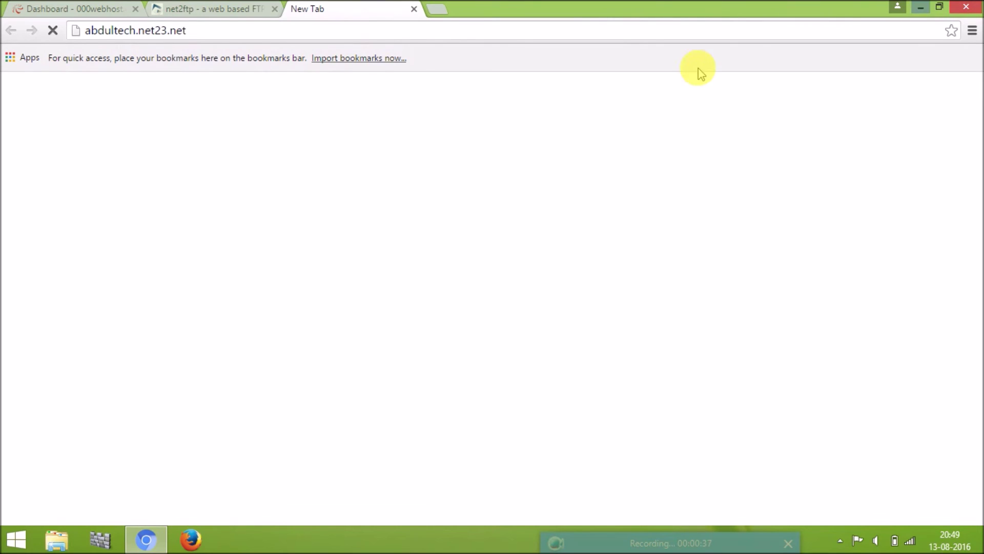
left_click(967, 7)
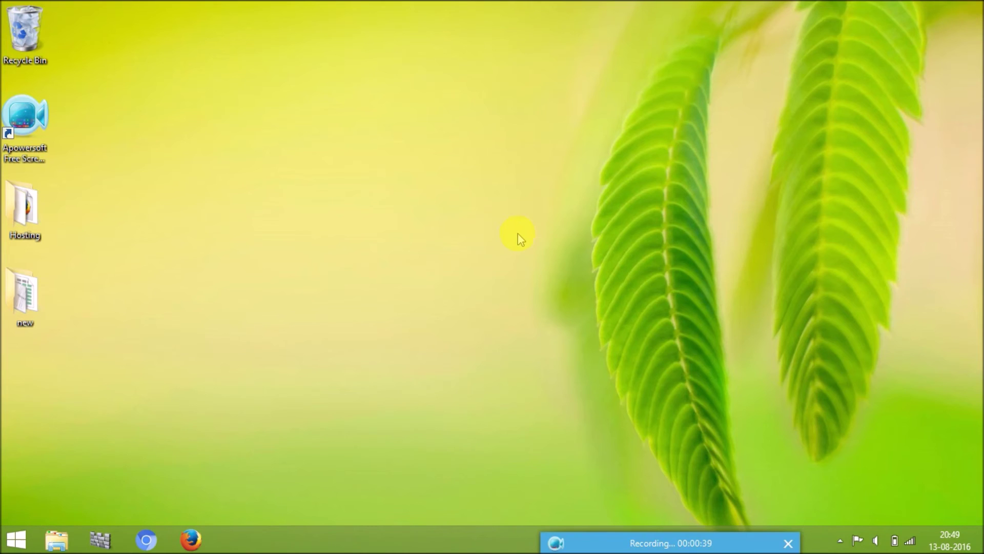
Relaunch Chrome, load abdultech.net23.net, open the console, and dismiss the Welcome To My Website alert
left_click(139, 536)
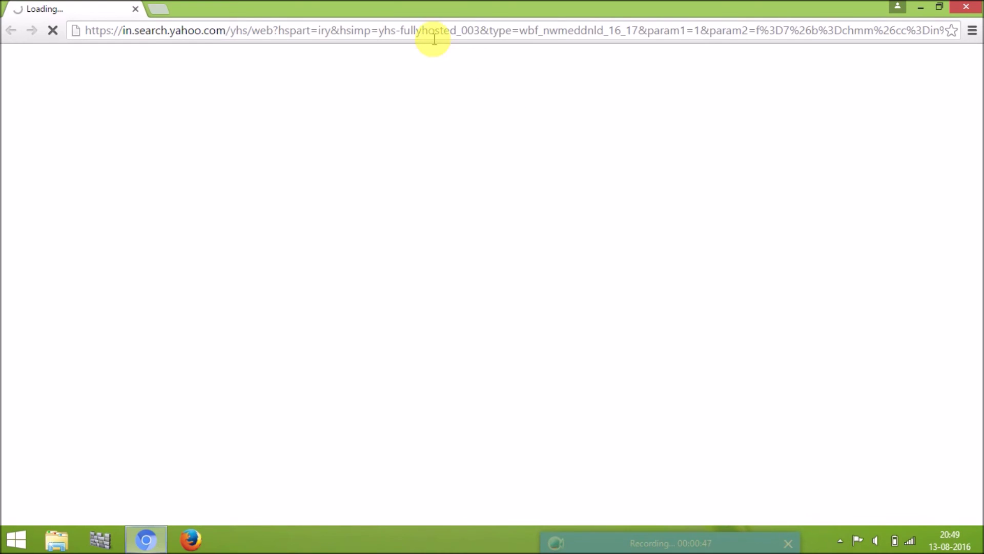
left_click(435, 36)
key("BackSpace")
type("ab")
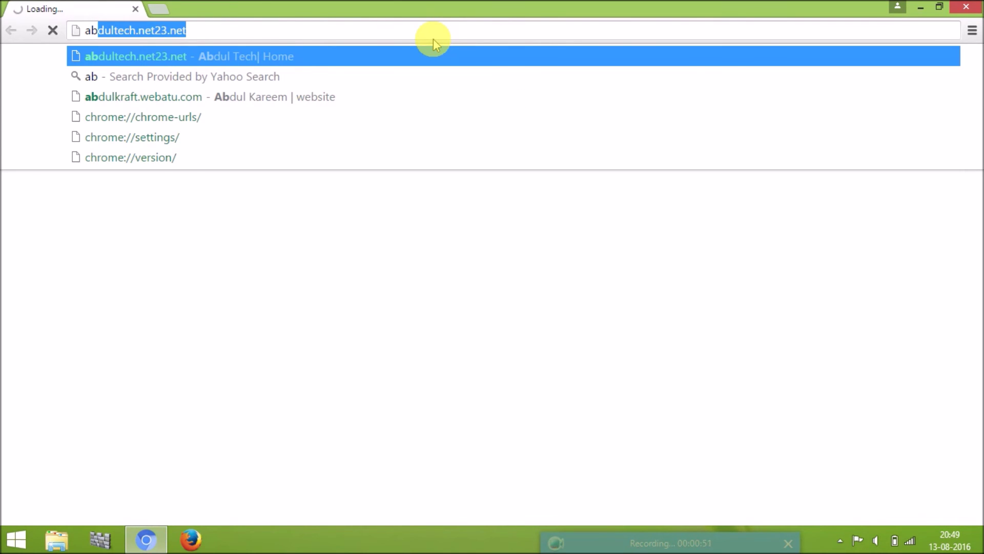
key("Return")
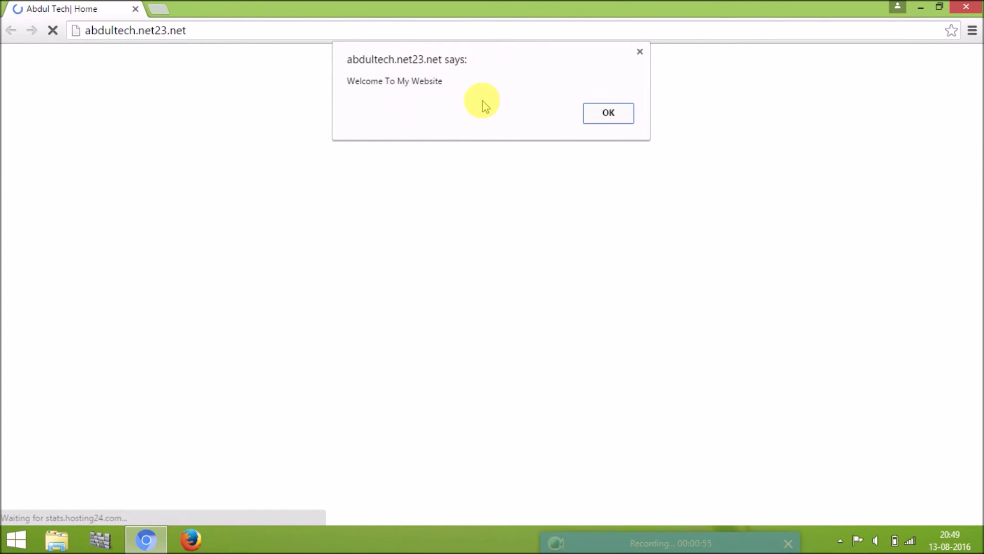
key("ctrl+shift+j")
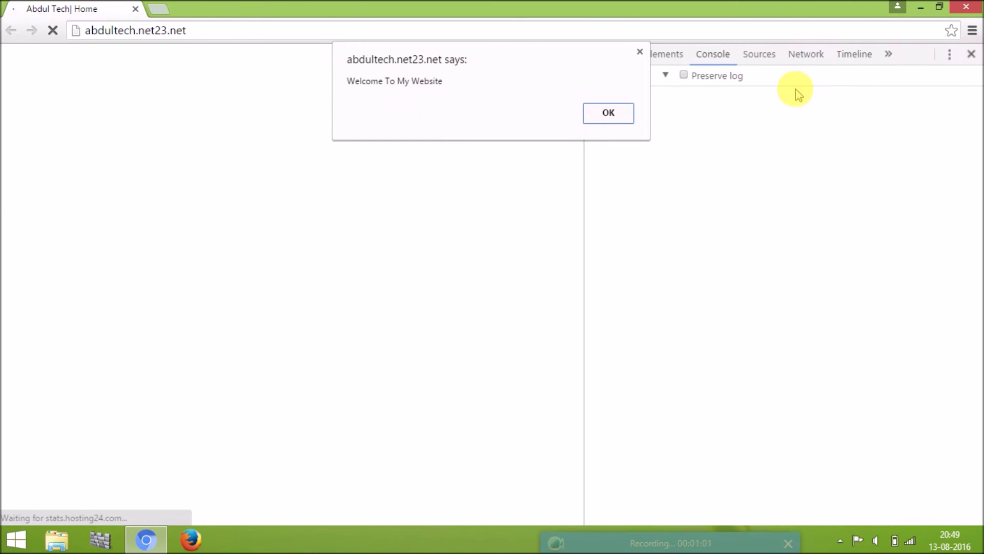
left_click(605, 112)
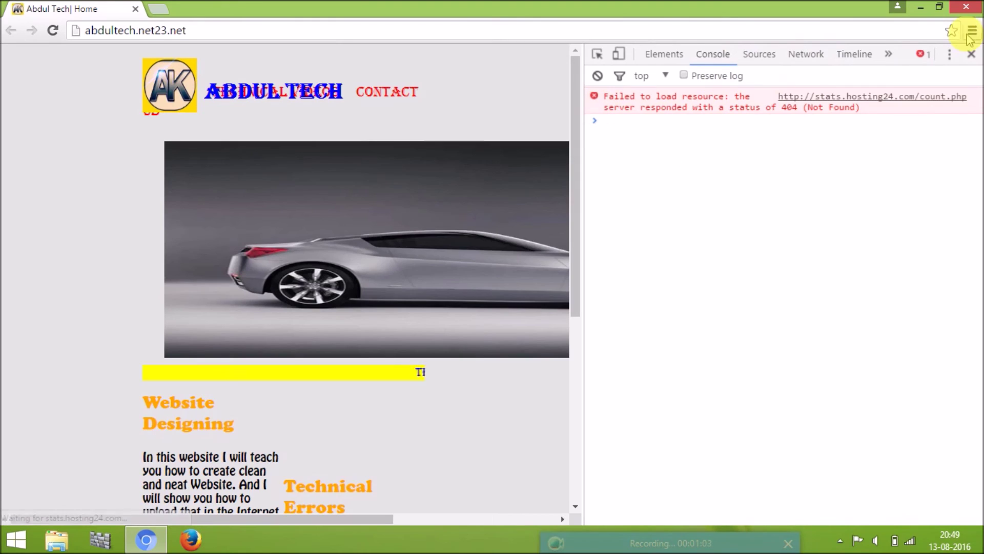
Close DevTools to see the Abdul Tech home page full width, then add a blank tab
left_click(971, 54)
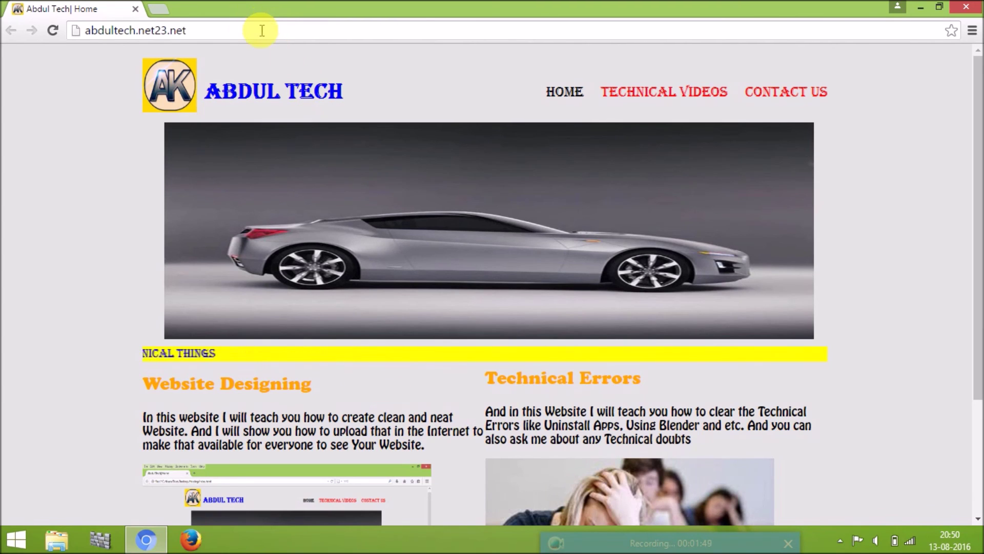
left_click(164, 11)
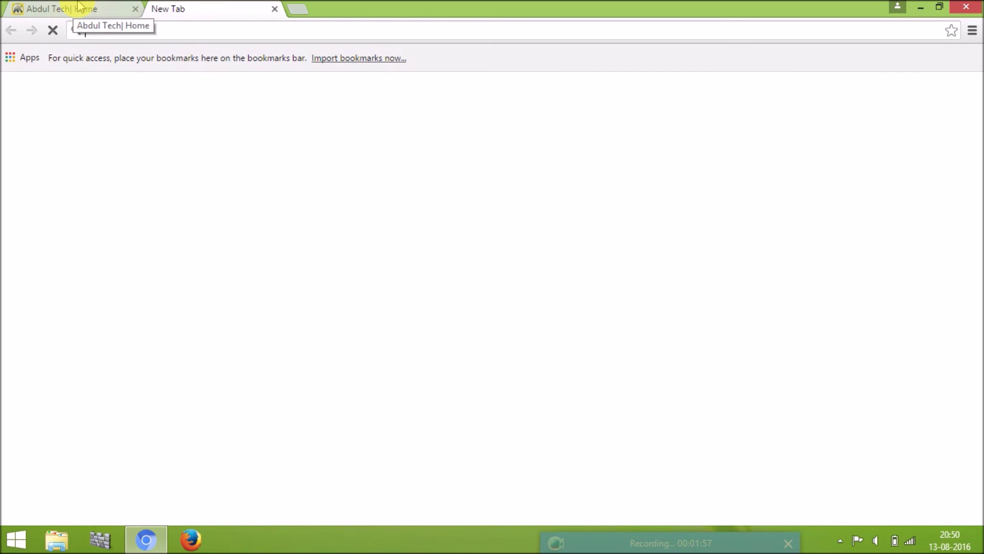
Revisit the Abdul Tech tab, then enter 'go' in the new tab toward google.com
key("ctrl+shift+j")
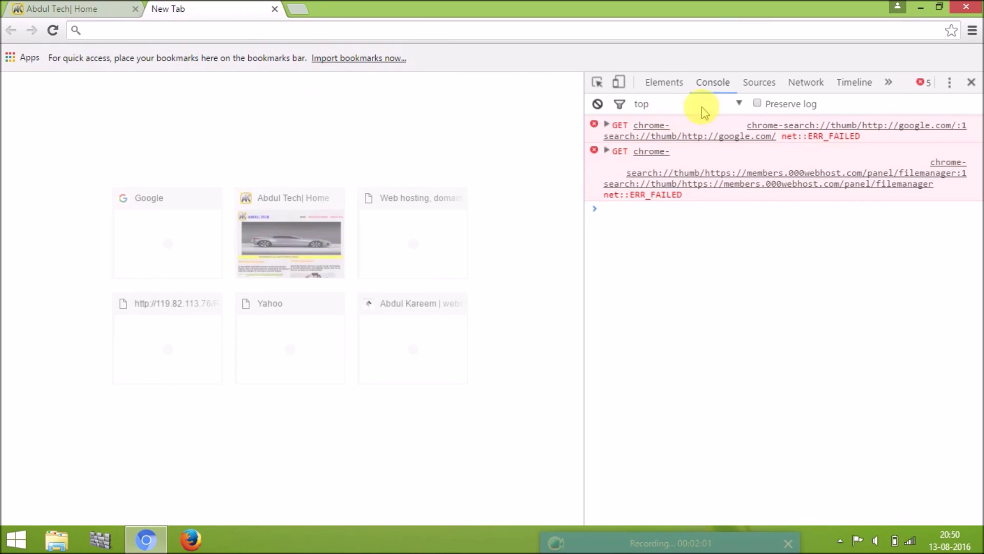
left_click(971, 83)
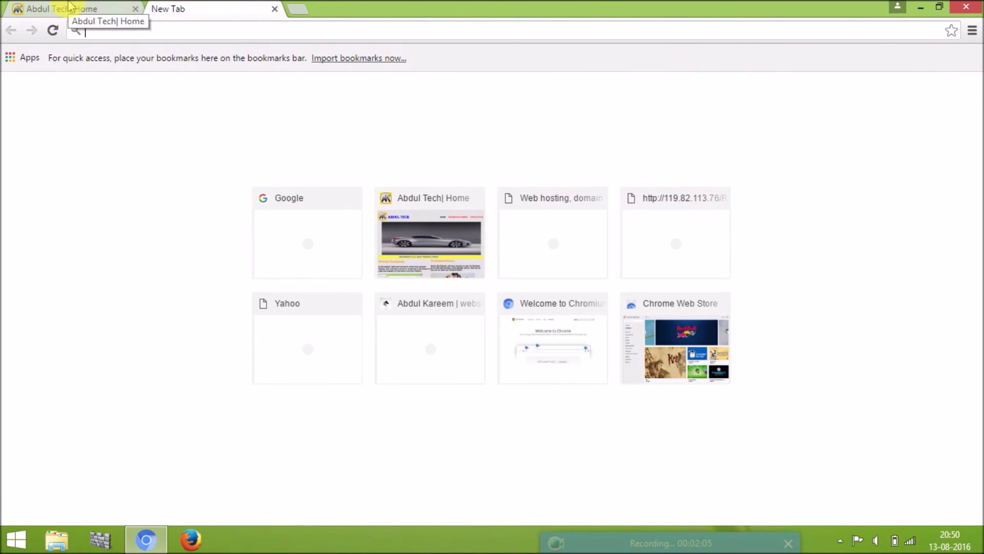
left_click(70, 6)
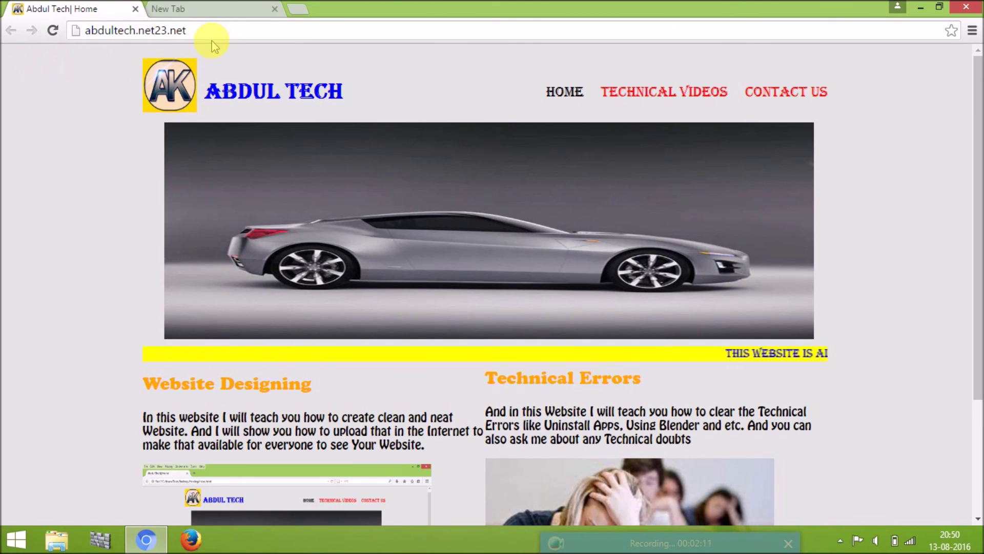
double_click(103, 30)
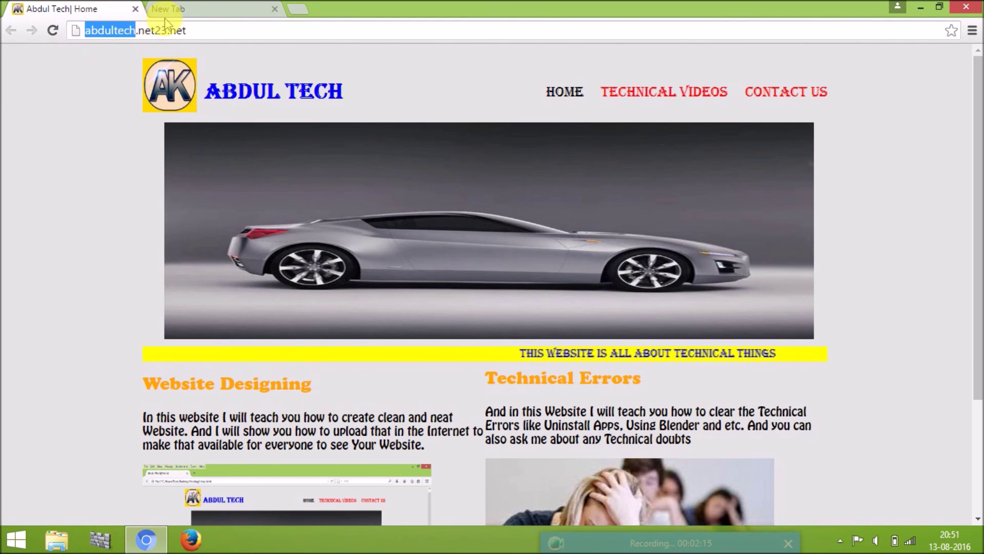
left_click(198, 12)
type("google.com")
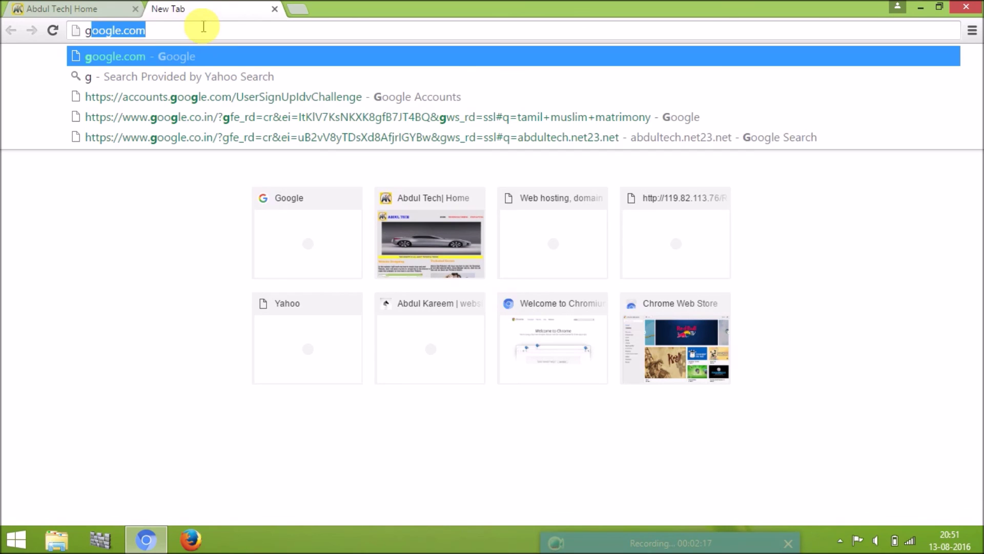